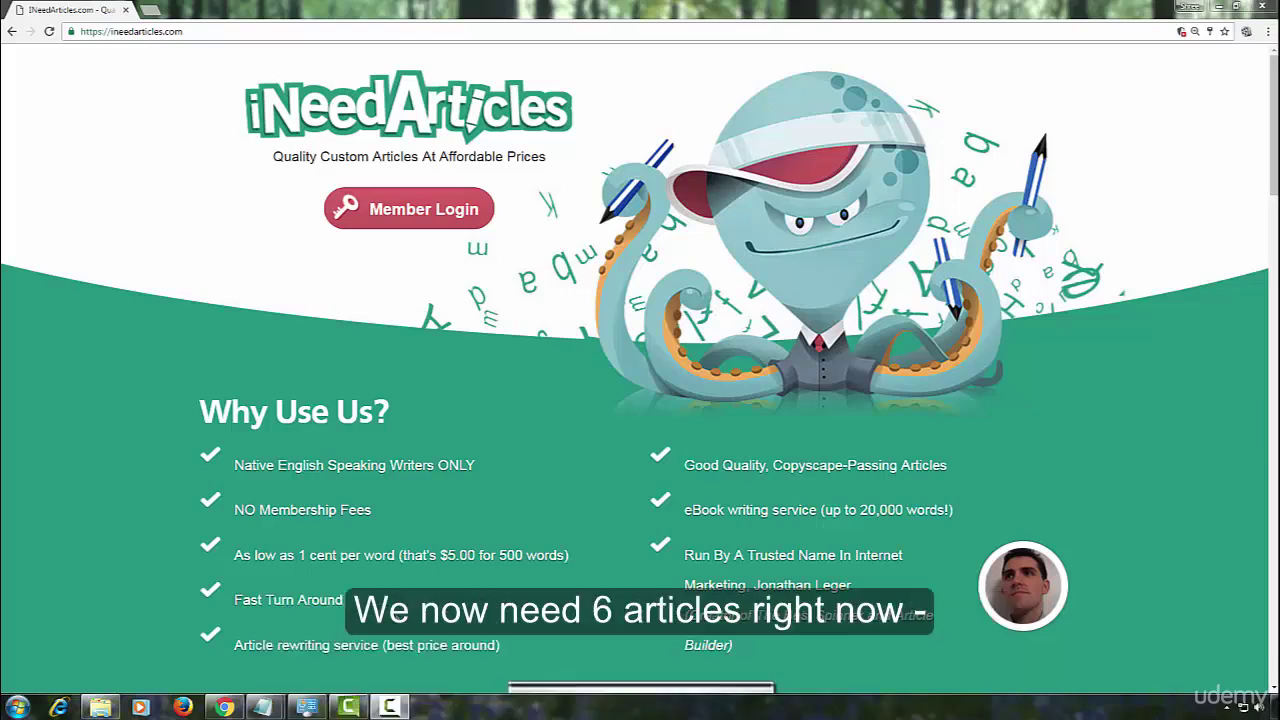
Step: Review the article requirements and secondary phrases in the untitled Notepad note, and minimize it
left_click(262, 708)
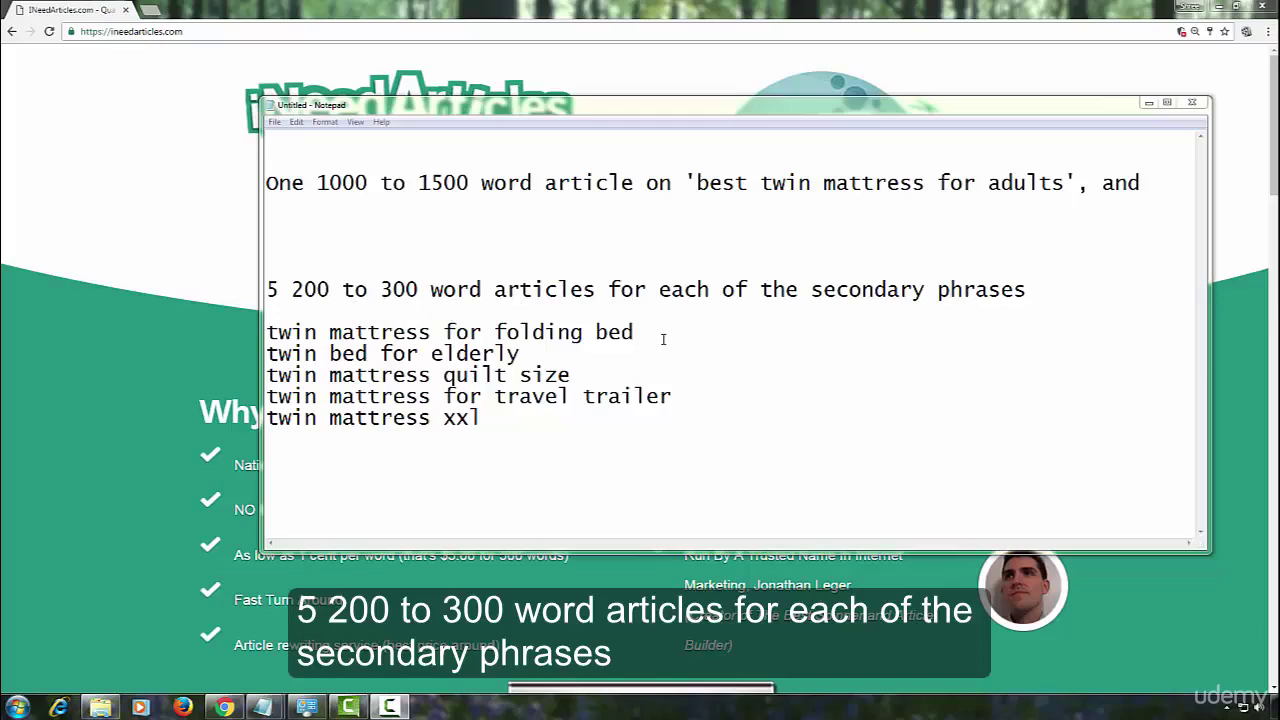
left_click(1149, 103)
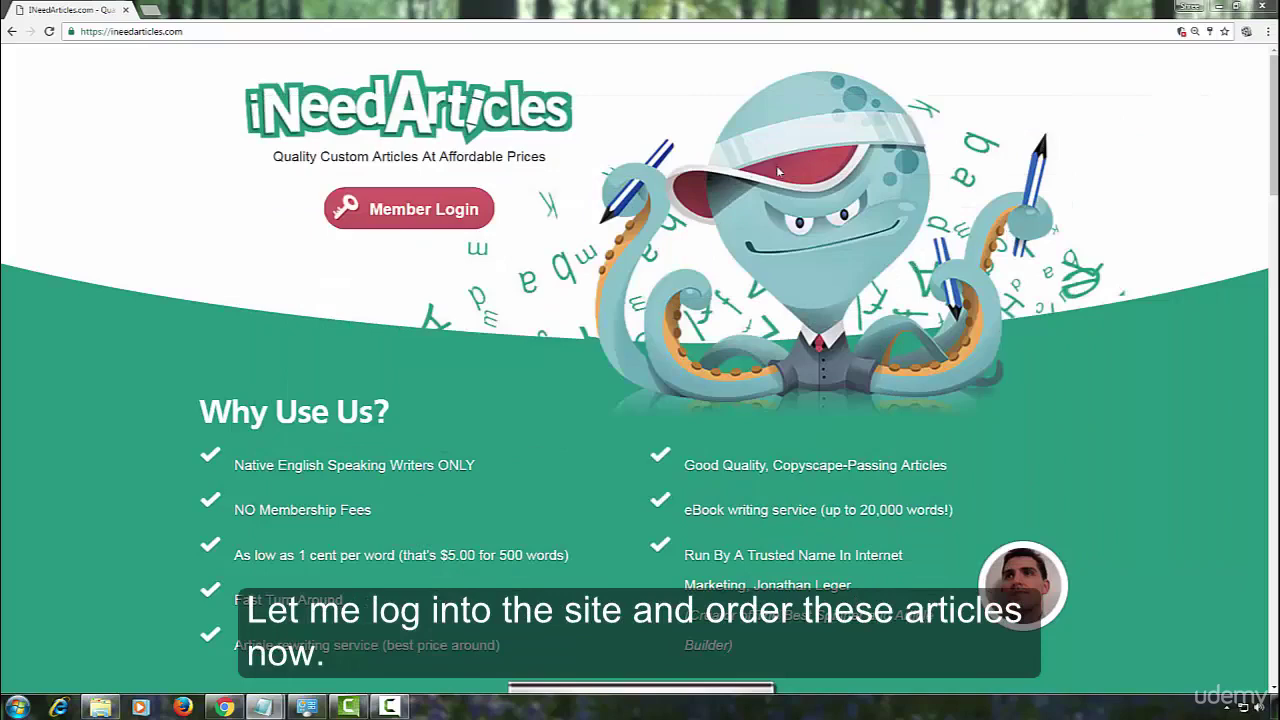
Step: Log in to the iNeedArticles member account with the prefilled credentials and look over the article dashboard
left_click(415, 210)
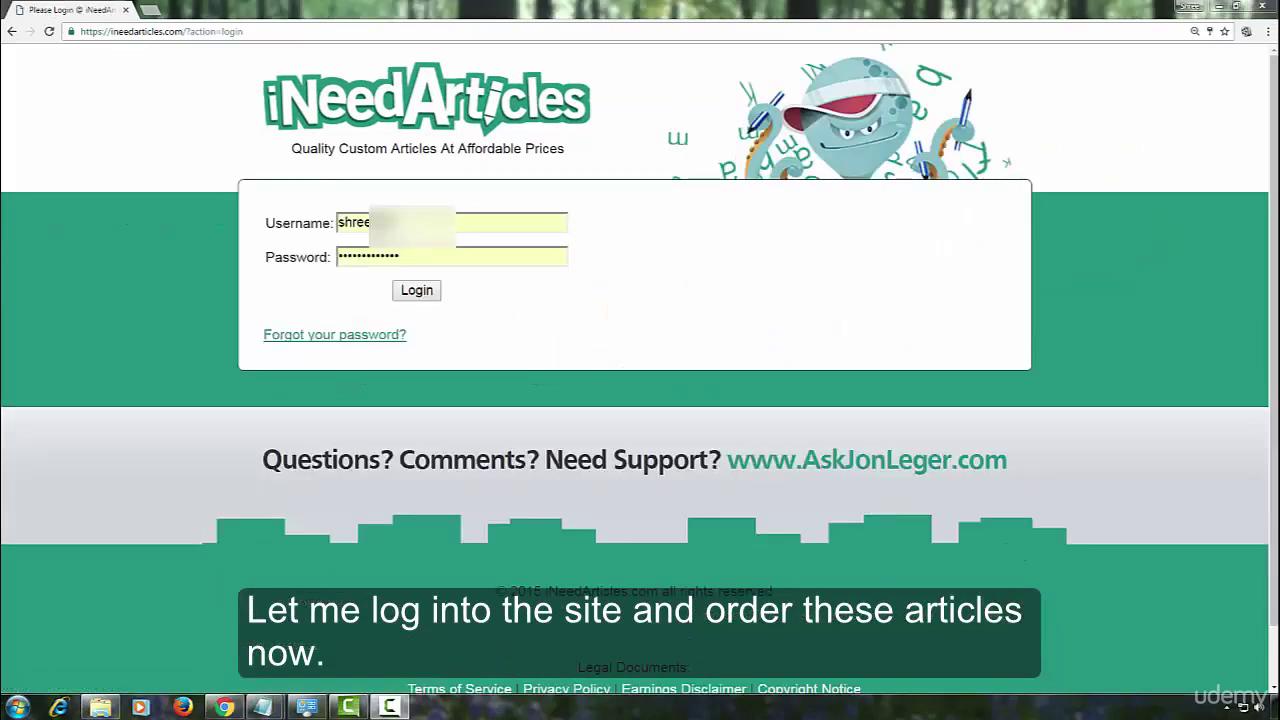
left_click(416, 291)
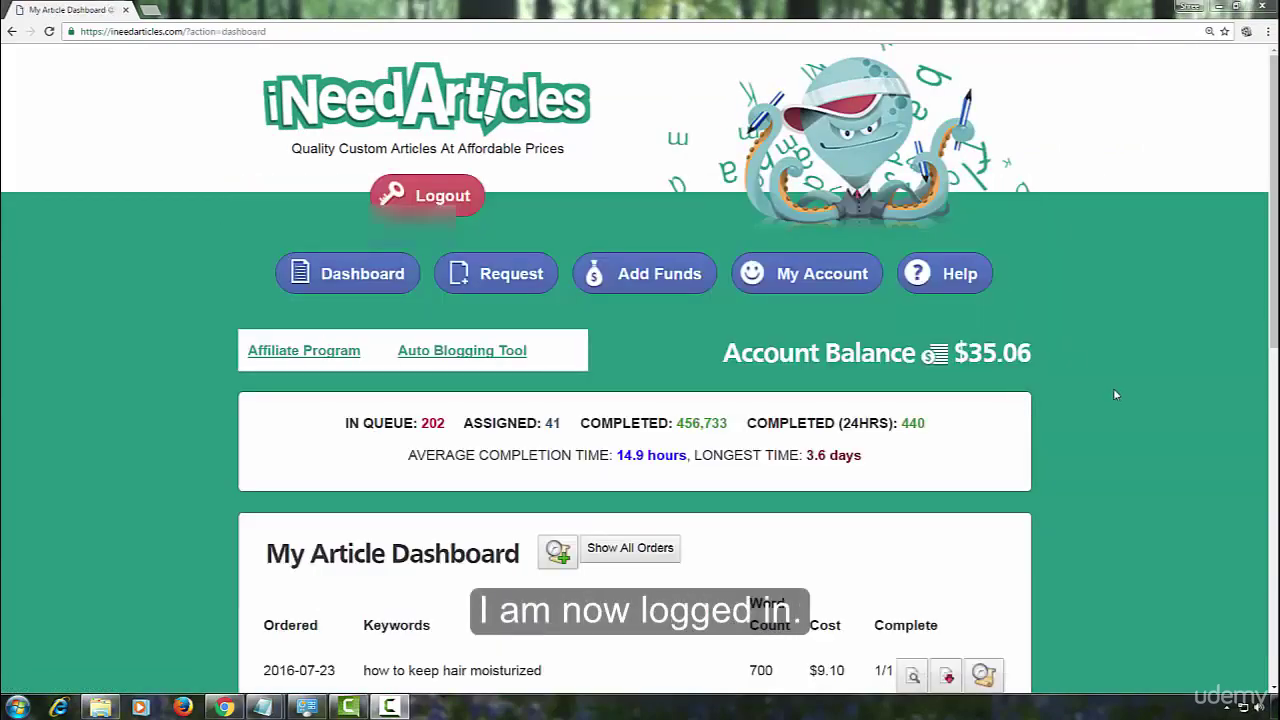
scroll(1107, 401, "down", 5)
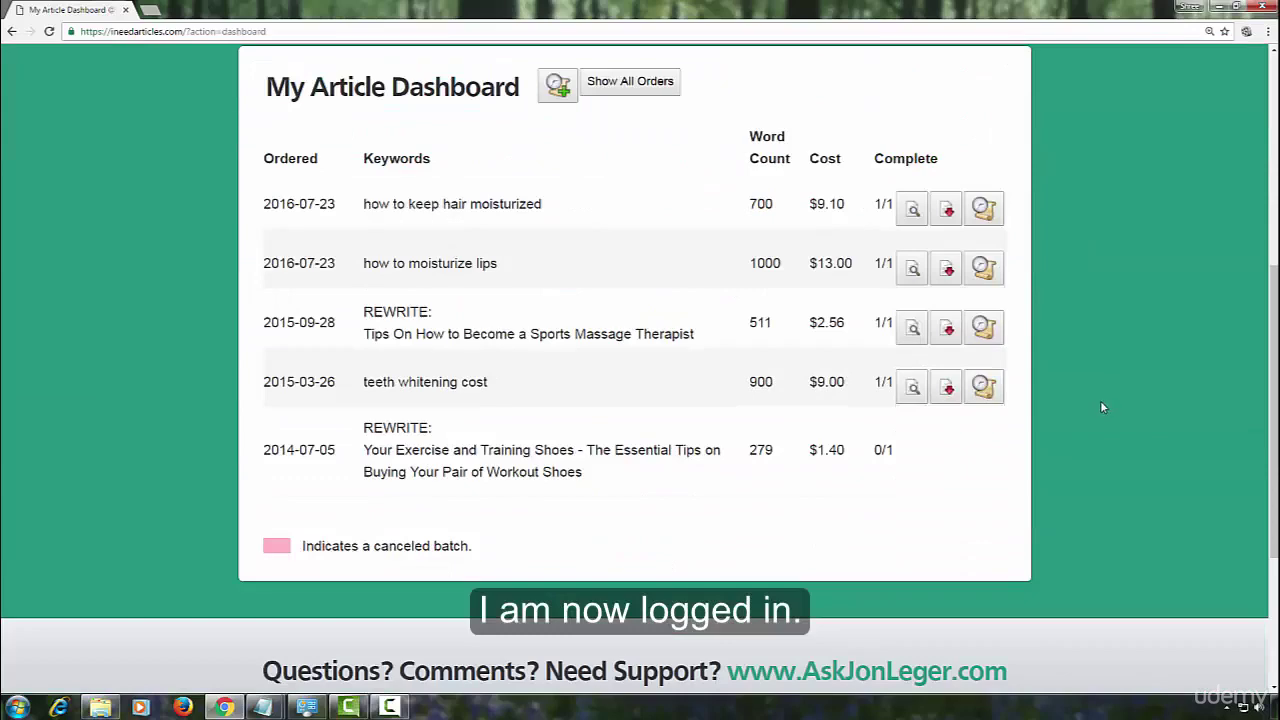
scroll(1100, 407, "up", 5)
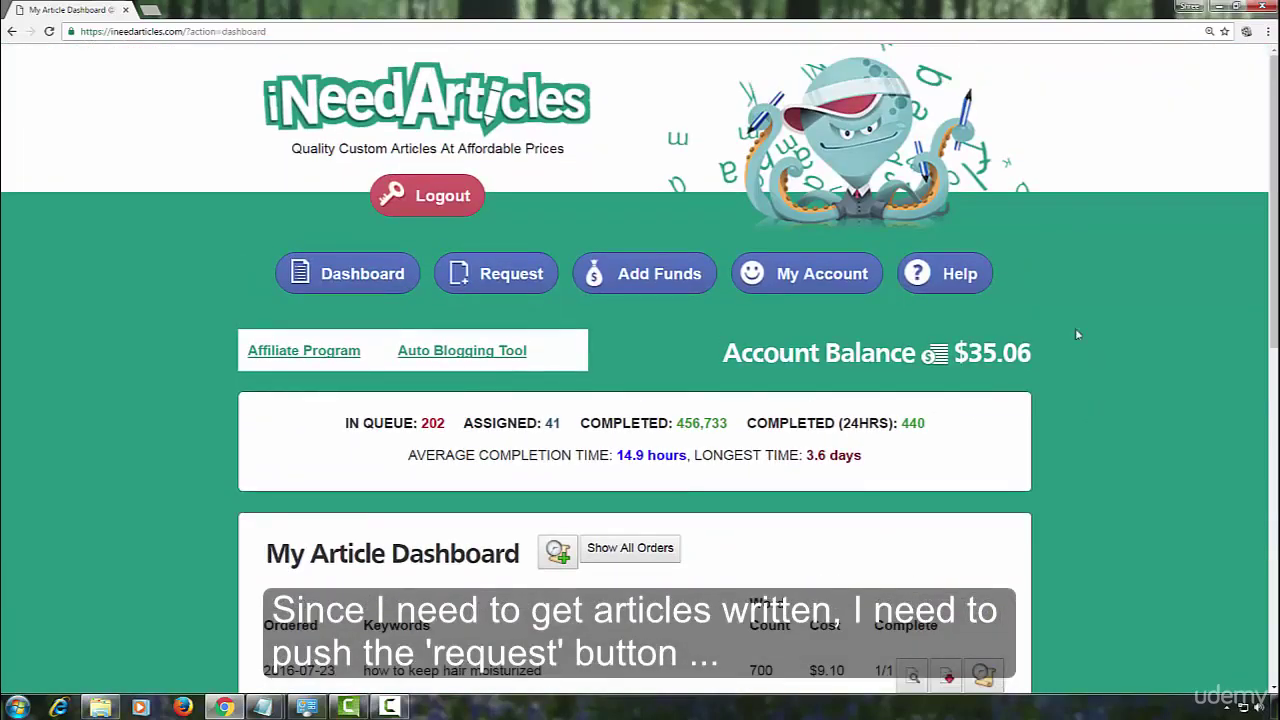
Step: Start a new content request and open the Request Articles form
left_click(509, 280)
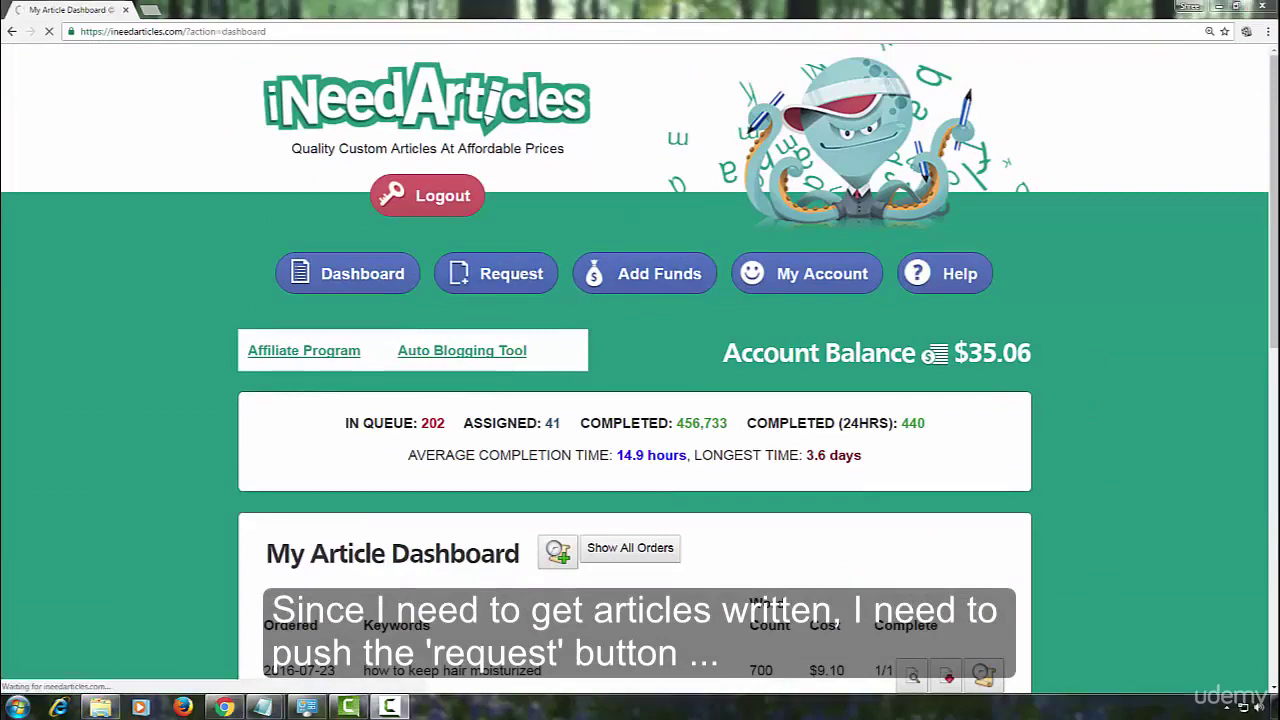
scroll(1088, 378, "down", 3)
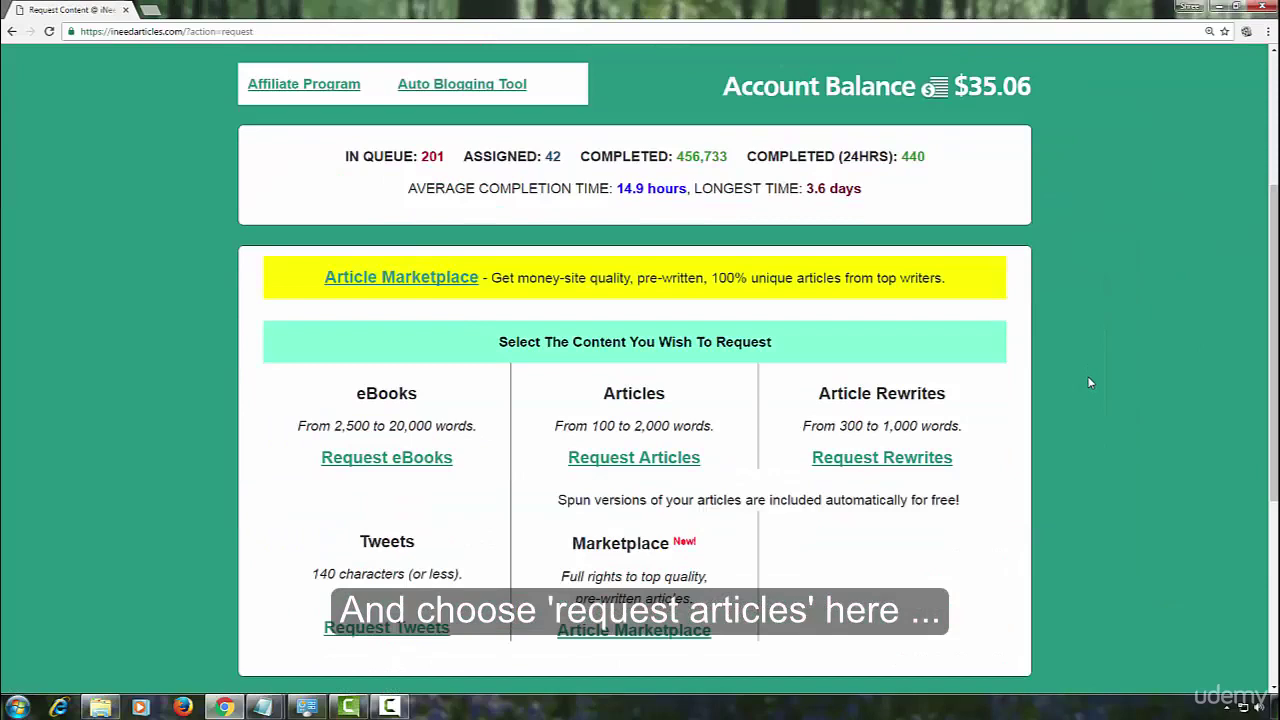
left_click(665, 467)
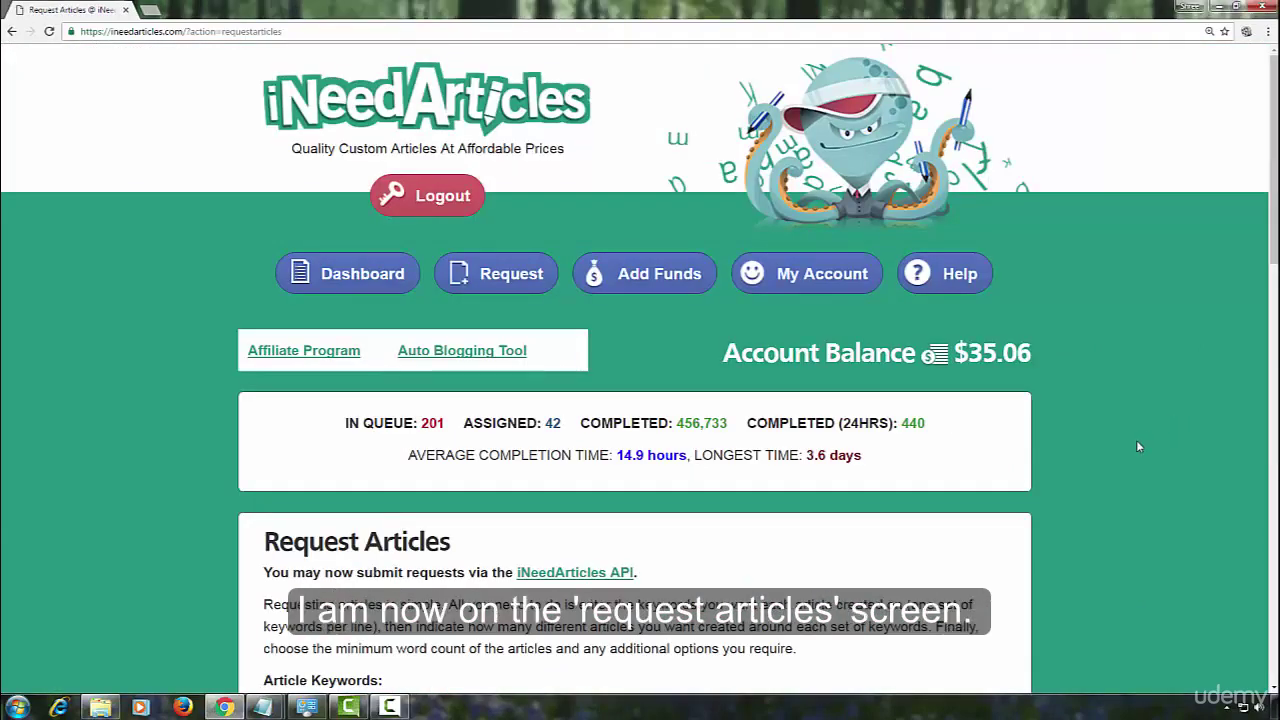
Step: Paste "what to look for when buying a twin mattress for adults" as the article keywords
scroll(1137, 445, "down", 3)
scroll(1137, 446, "down", 1)
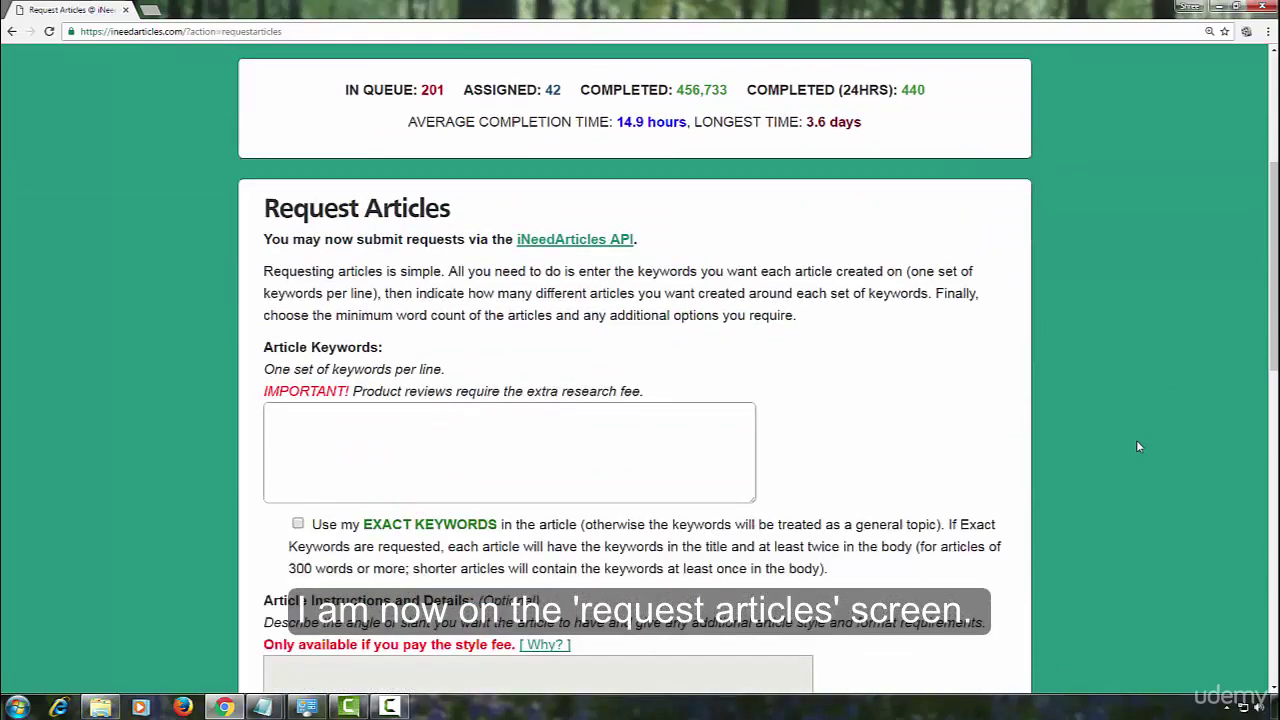
left_click(402, 454)
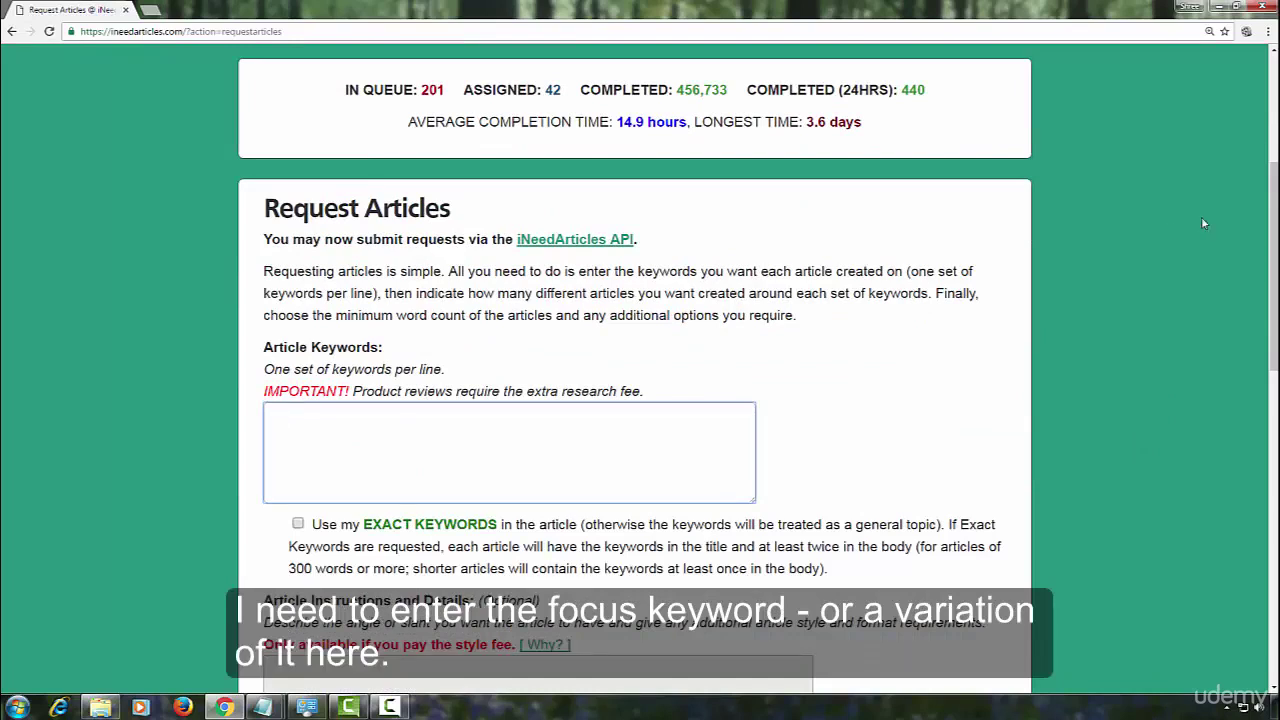
right_click(341, 441)
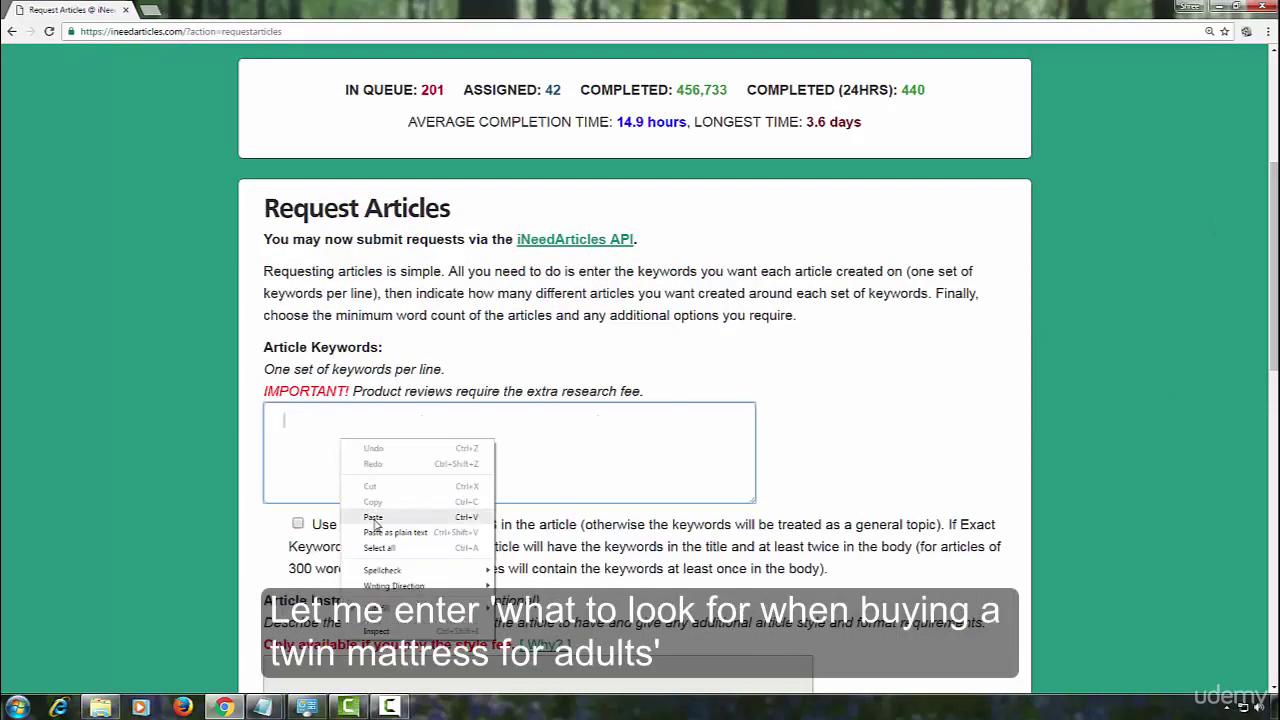
left_click(372, 517)
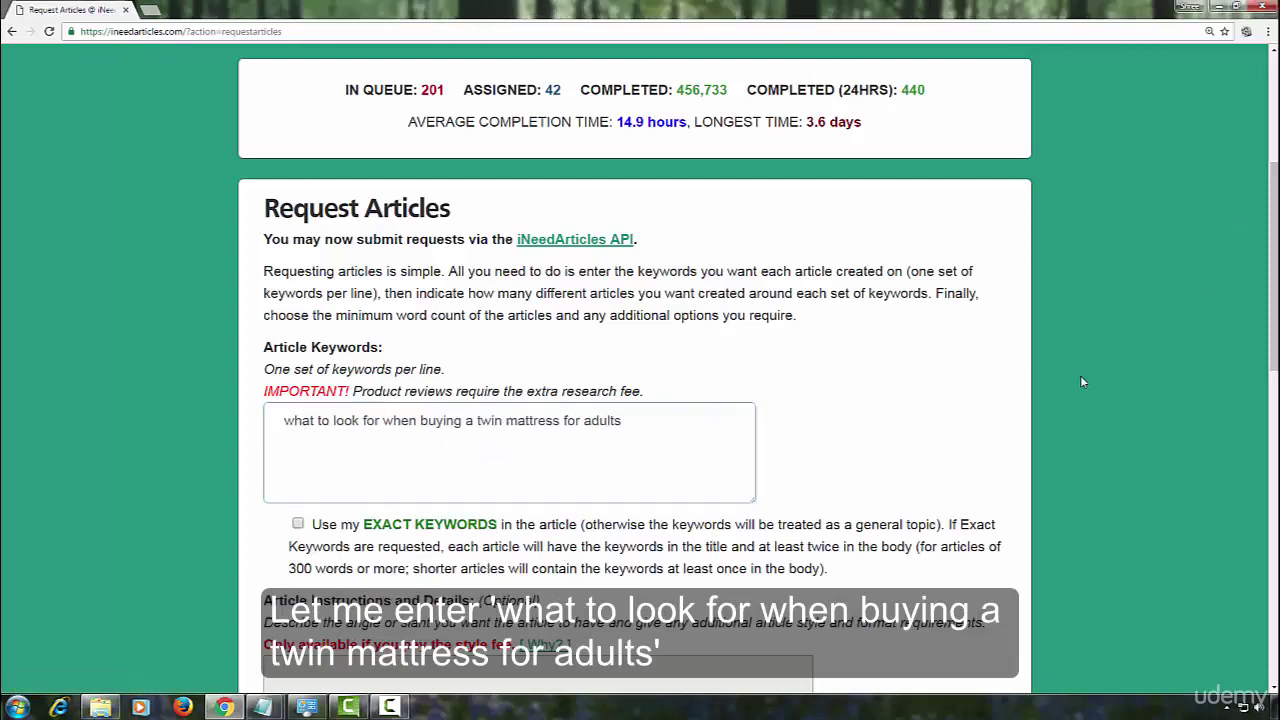
Step: Set the article's minimum word count to 1250
scroll(1081, 381, "down", 1)
scroll(1081, 381, "down", 2)
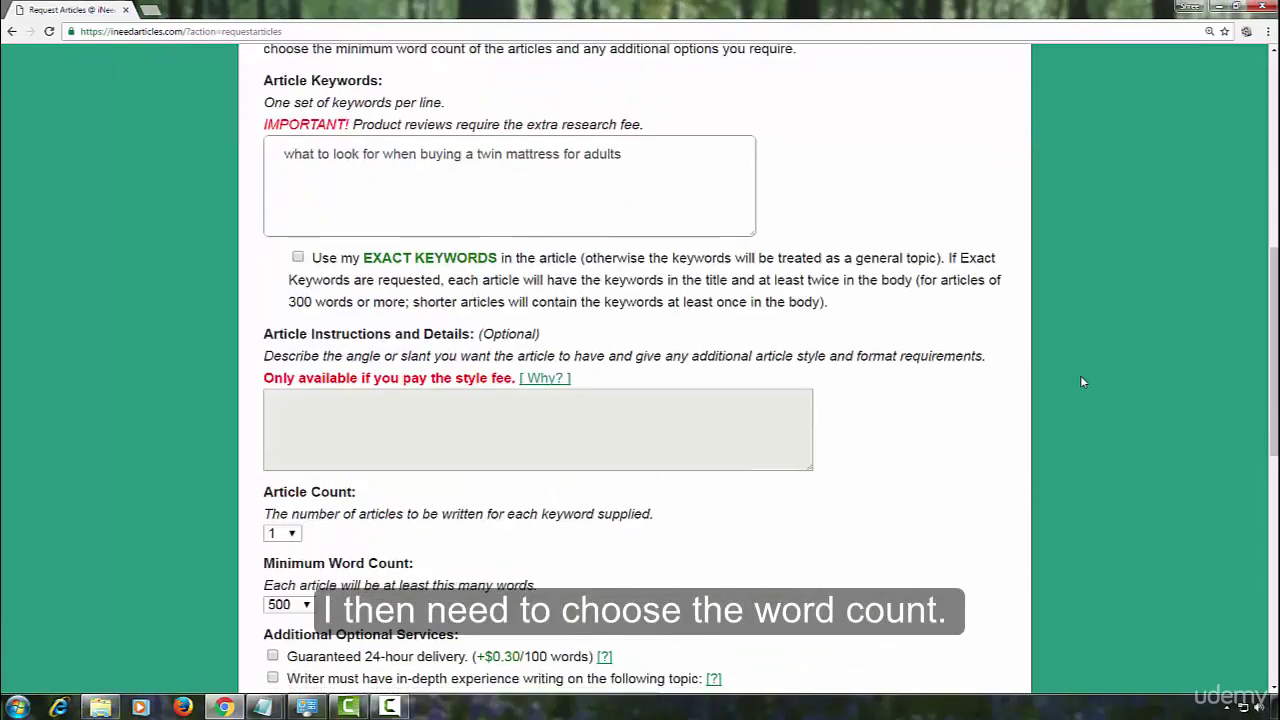
scroll(1080, 381, "down", 1)
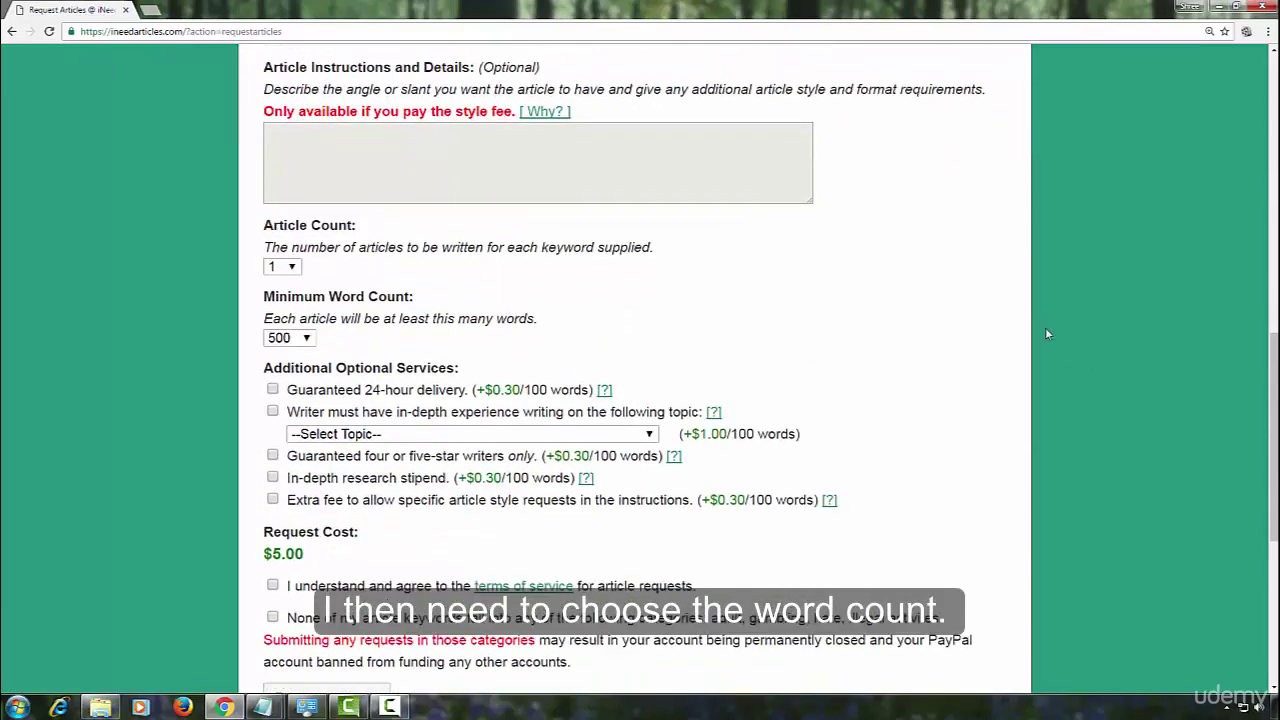
left_click(306, 340)
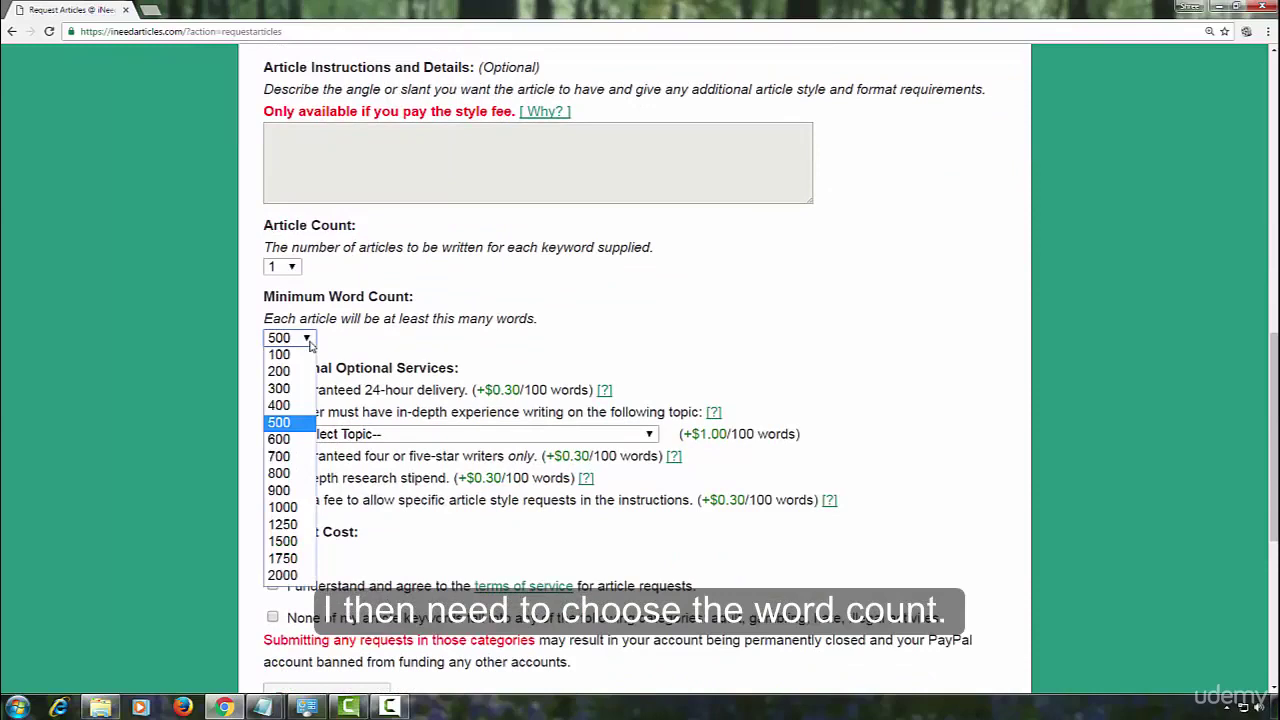
left_click(284, 524)
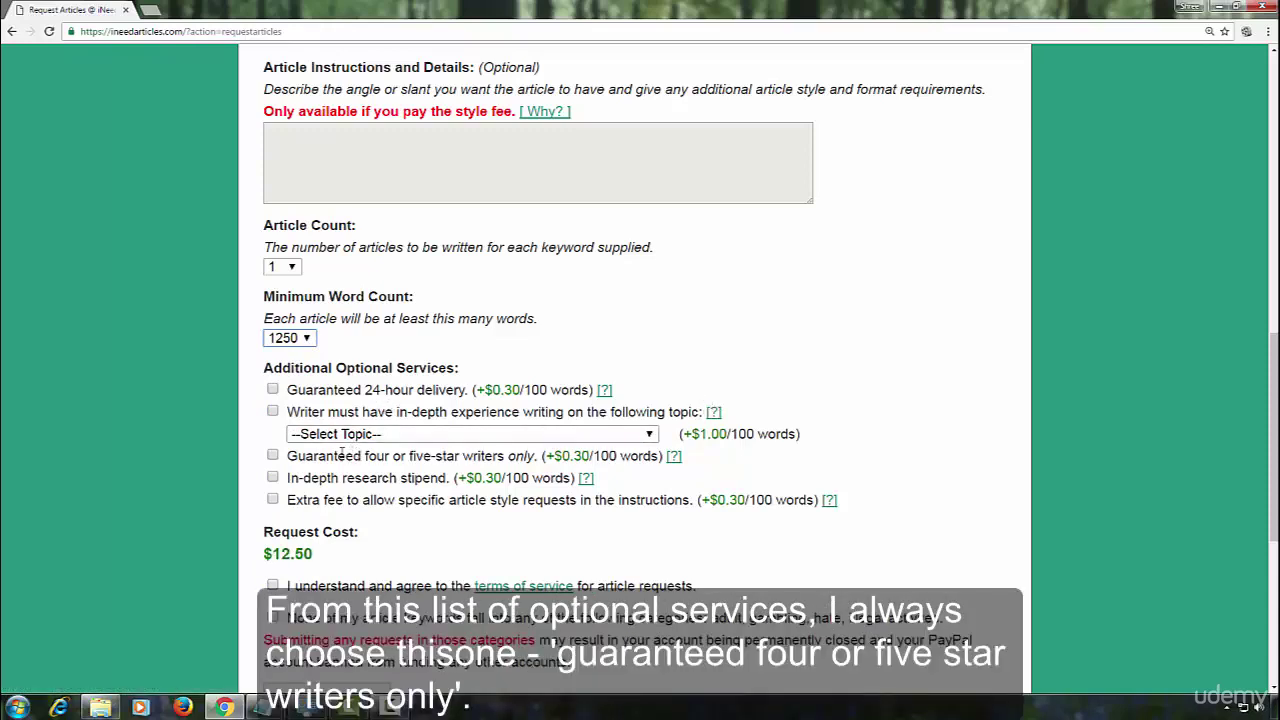
Step: Add the optional services for guaranteed four or five-star writers only and the in-depth research stipend
left_click(273, 456)
scroll(900, 374, "down", 1)
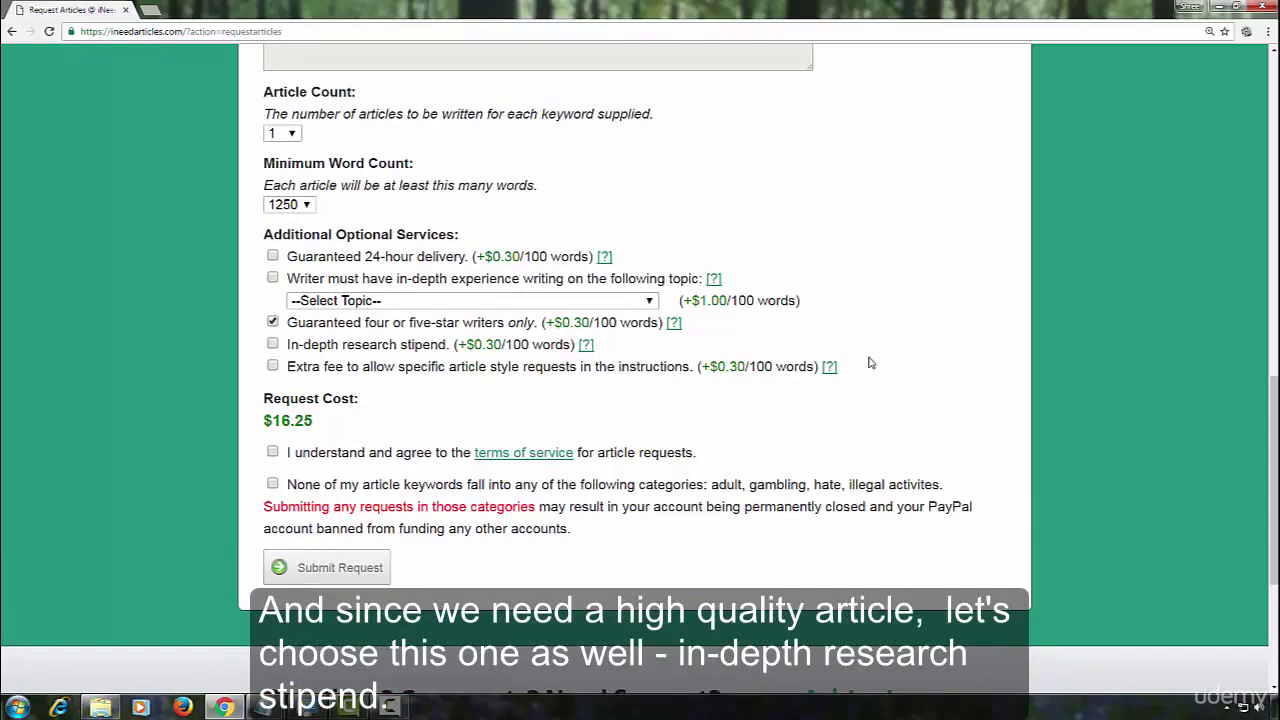
left_click(273, 345)
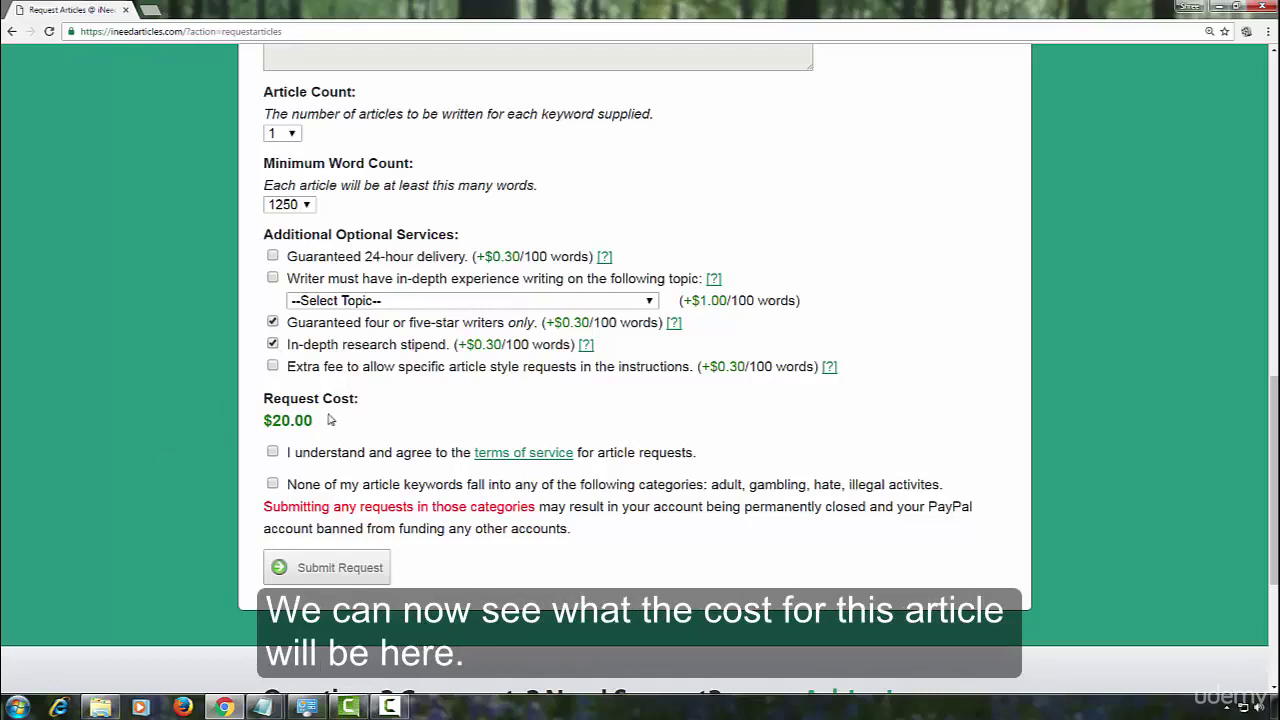
Step: Agree to the terms of service, declare that no keywords fall into prohibited categories, and submit the 1250-word article request
left_click(273, 453)
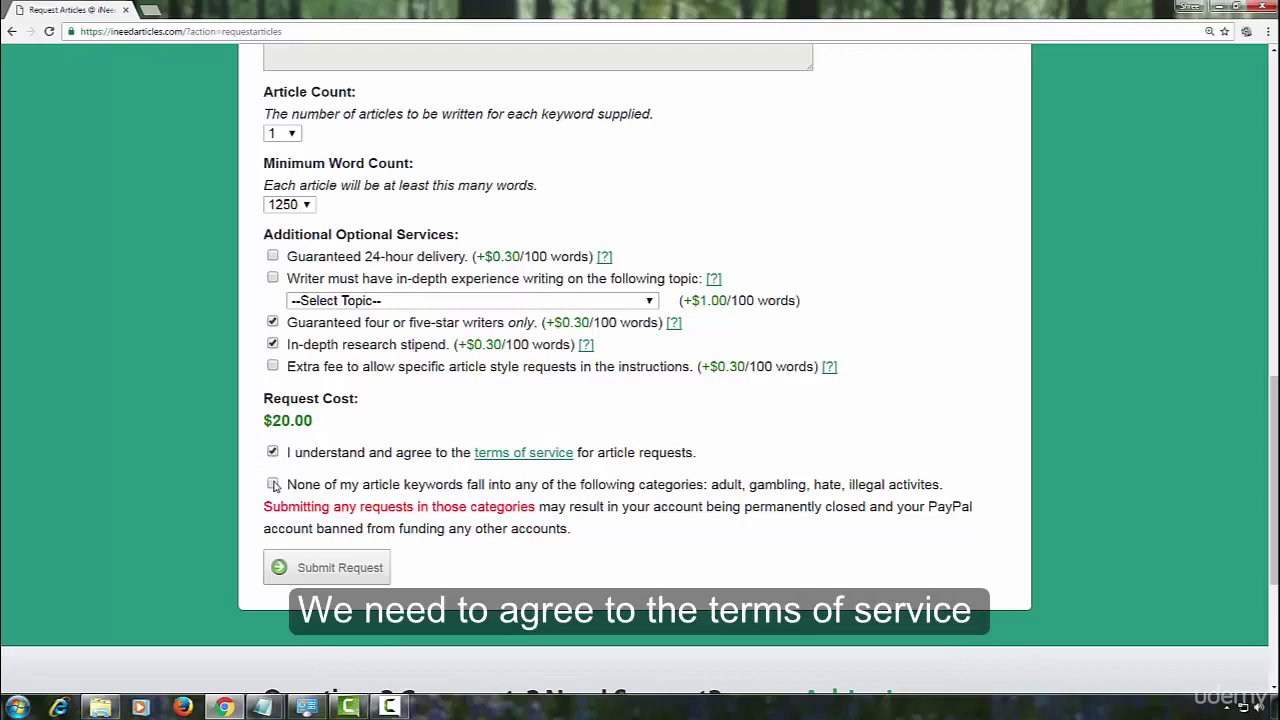
left_click(273, 484)
left_click(320, 569)
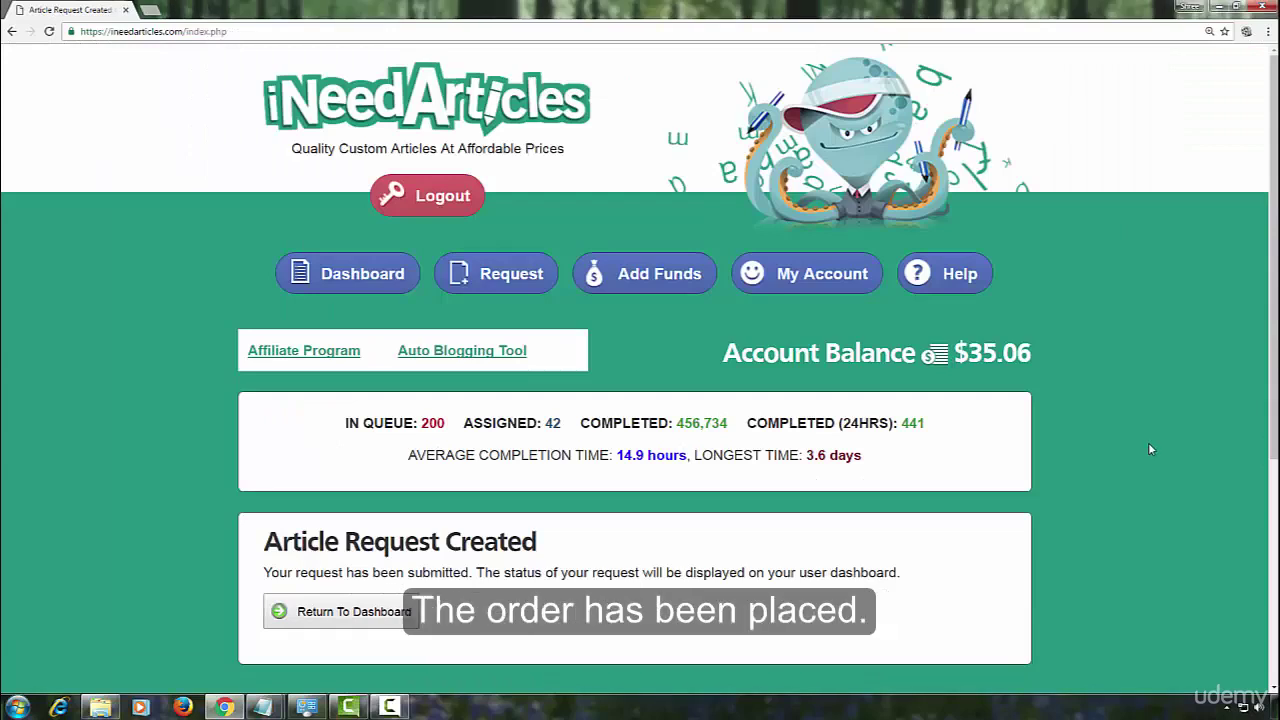
Step: Return to the article dashboard and open another Request Articles form
scroll(1135, 447, "down", 1)
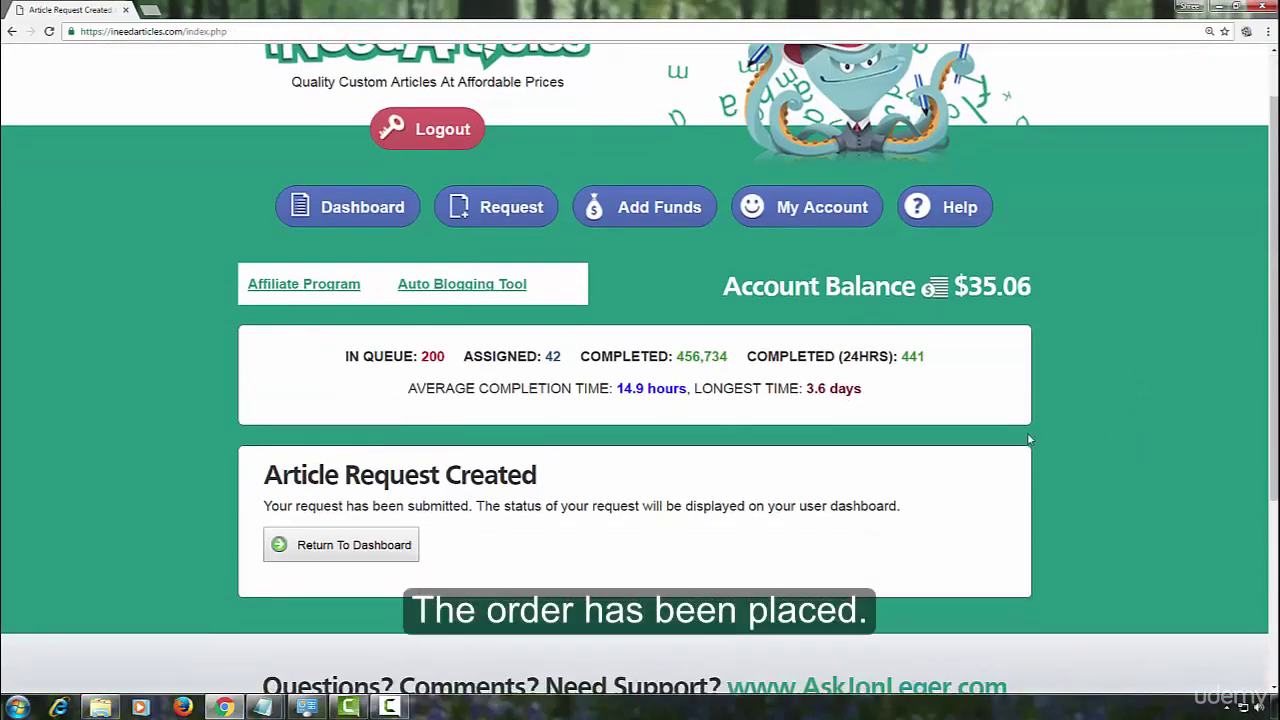
left_click(360, 548)
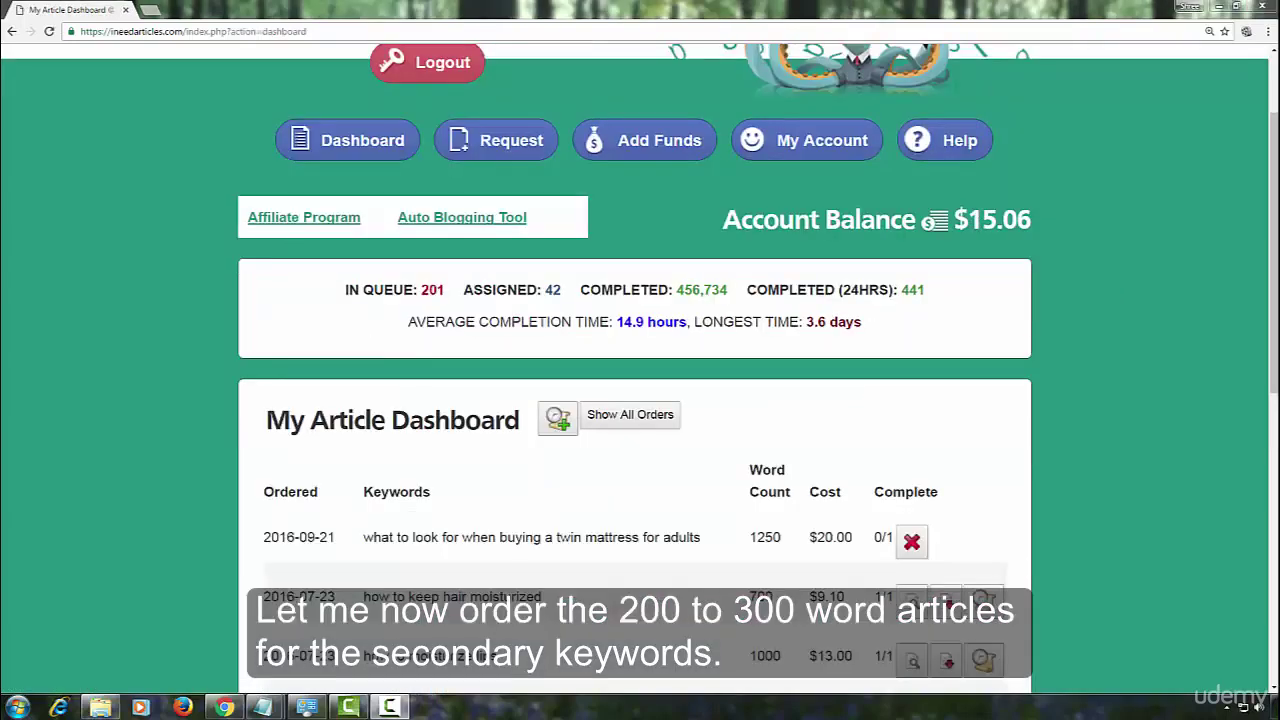
left_click(497, 141)
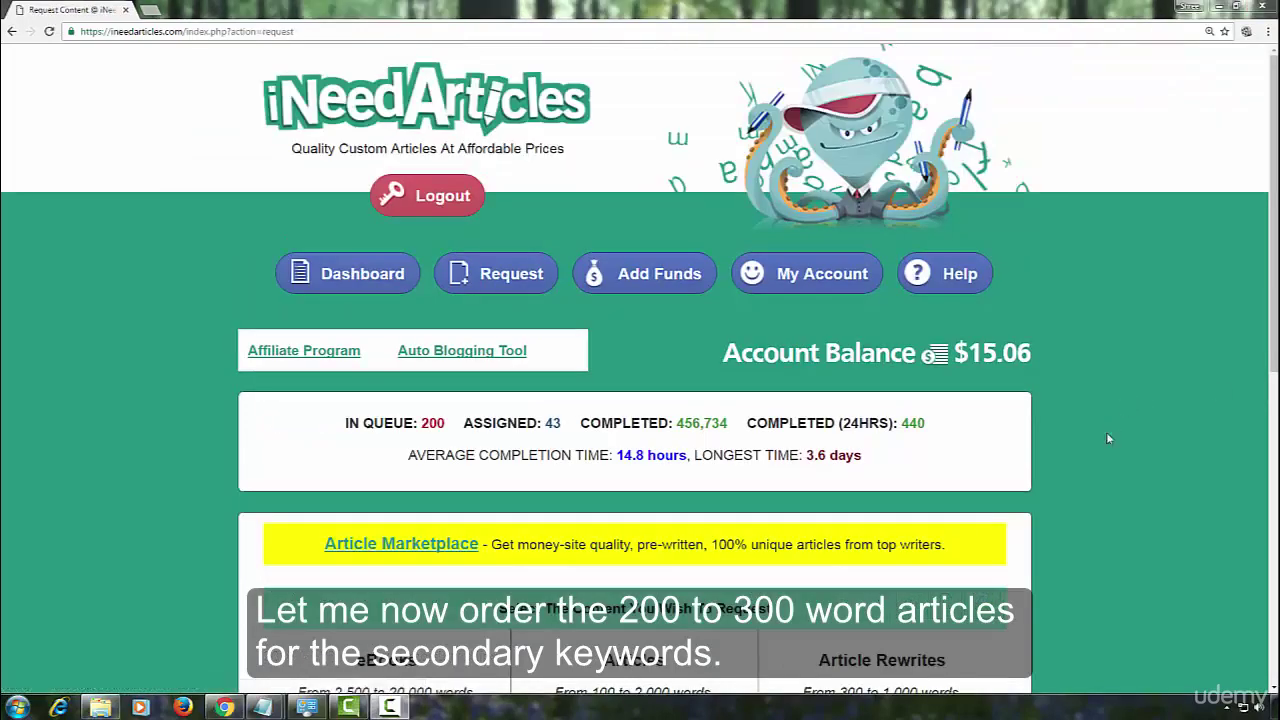
scroll(673, 321, "down", 3)
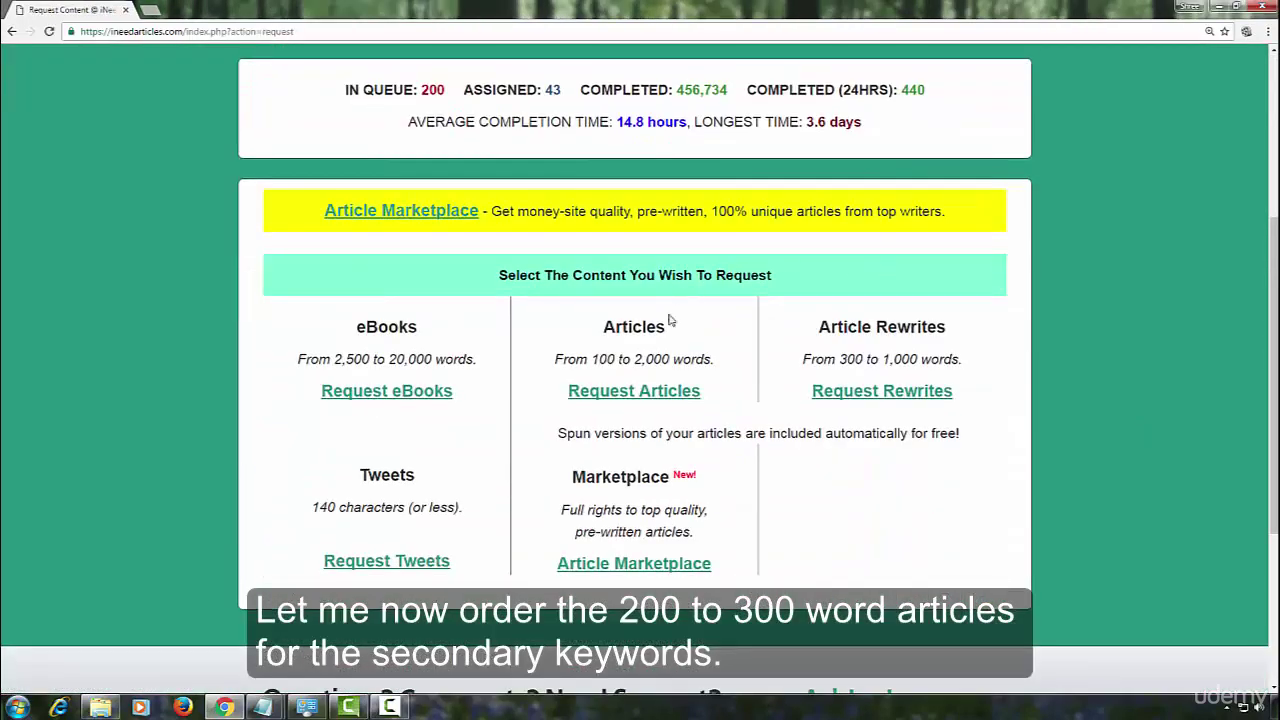
left_click(663, 396)
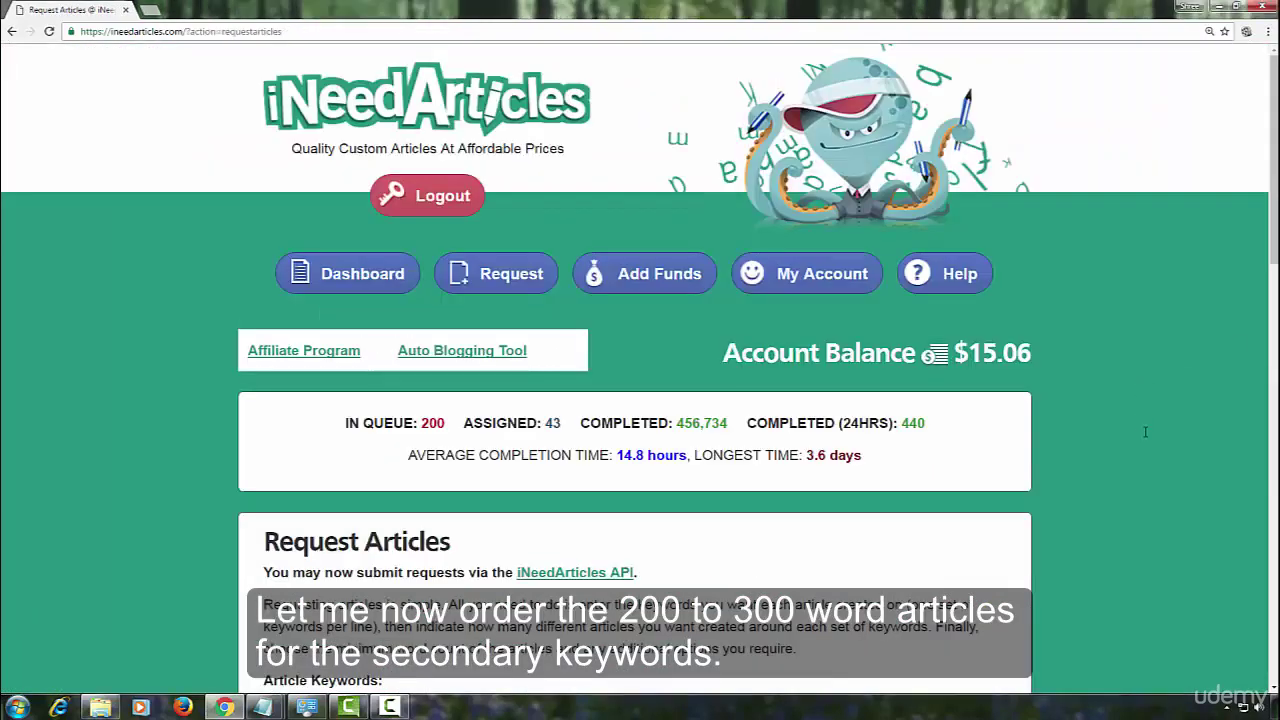
Step: Paste "twin mattress for folding bed" as the article keywords
scroll(1146, 436, "down", 3)
left_click(359, 454)
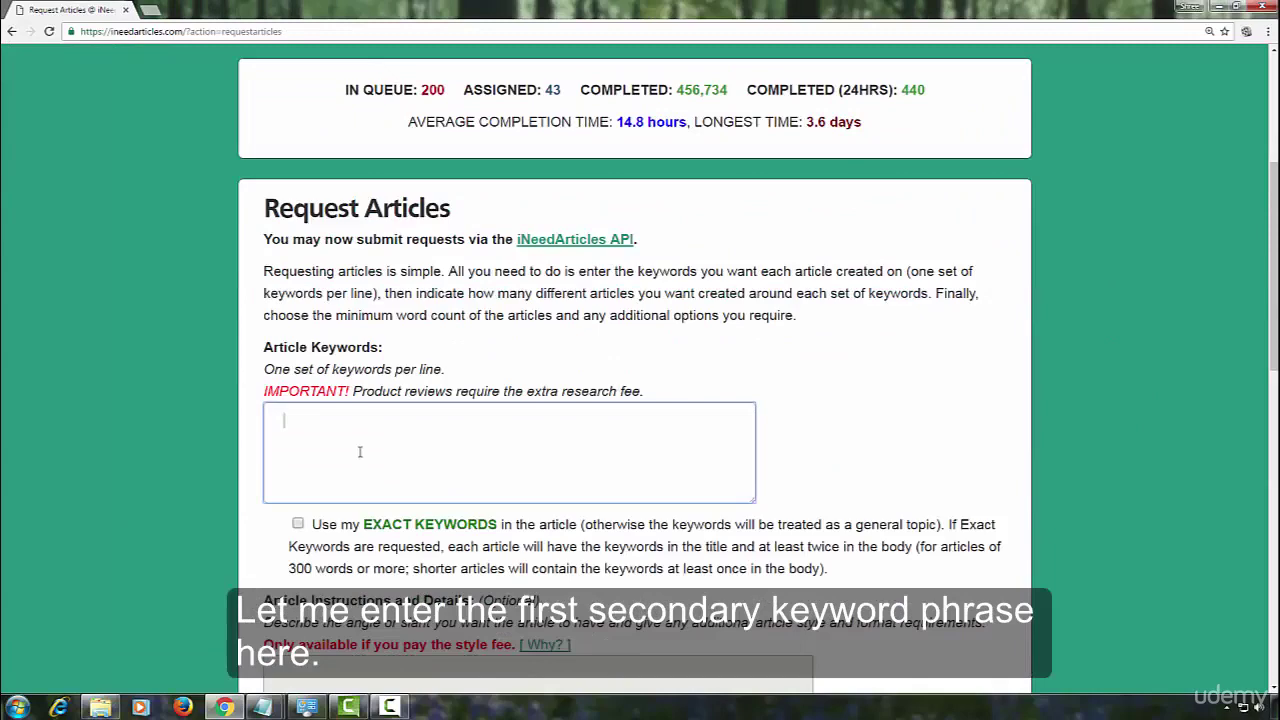
right_click(359, 445)
left_click(392, 522)
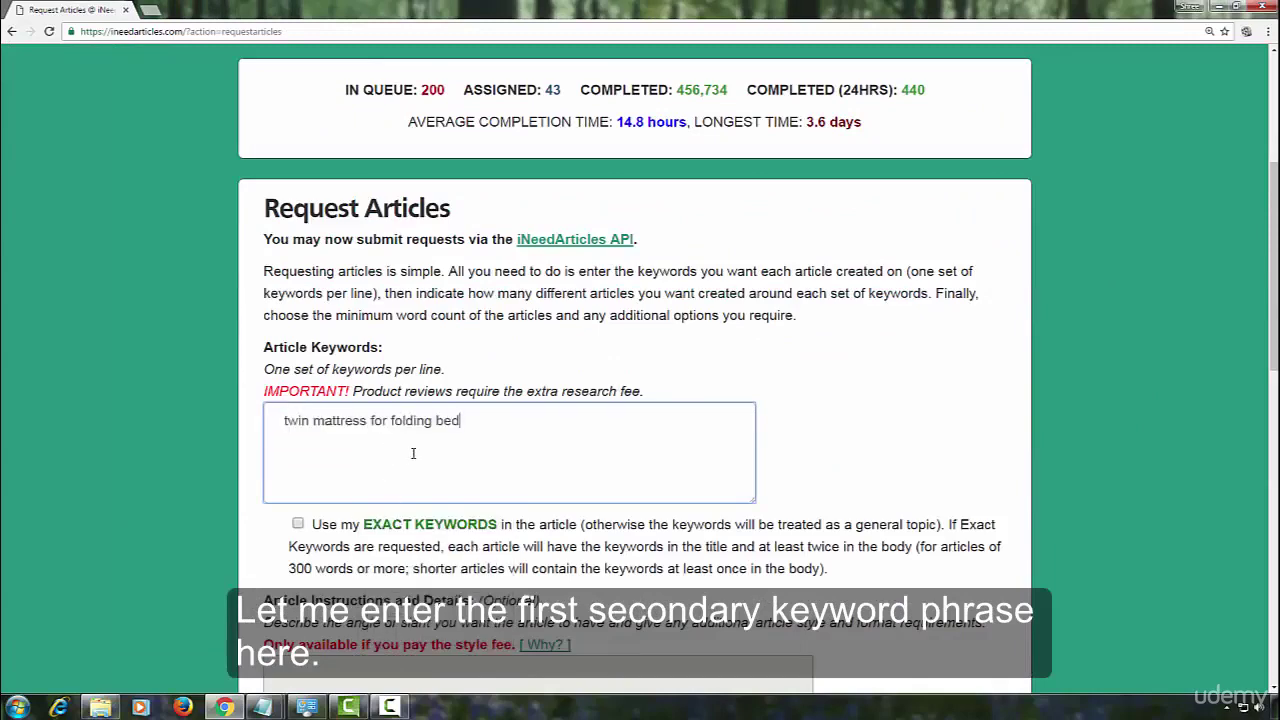
Step: Set the minimum word count to 200 and add the guaranteed four or five-star writers only service
scroll(1006, 380, "down", 3)
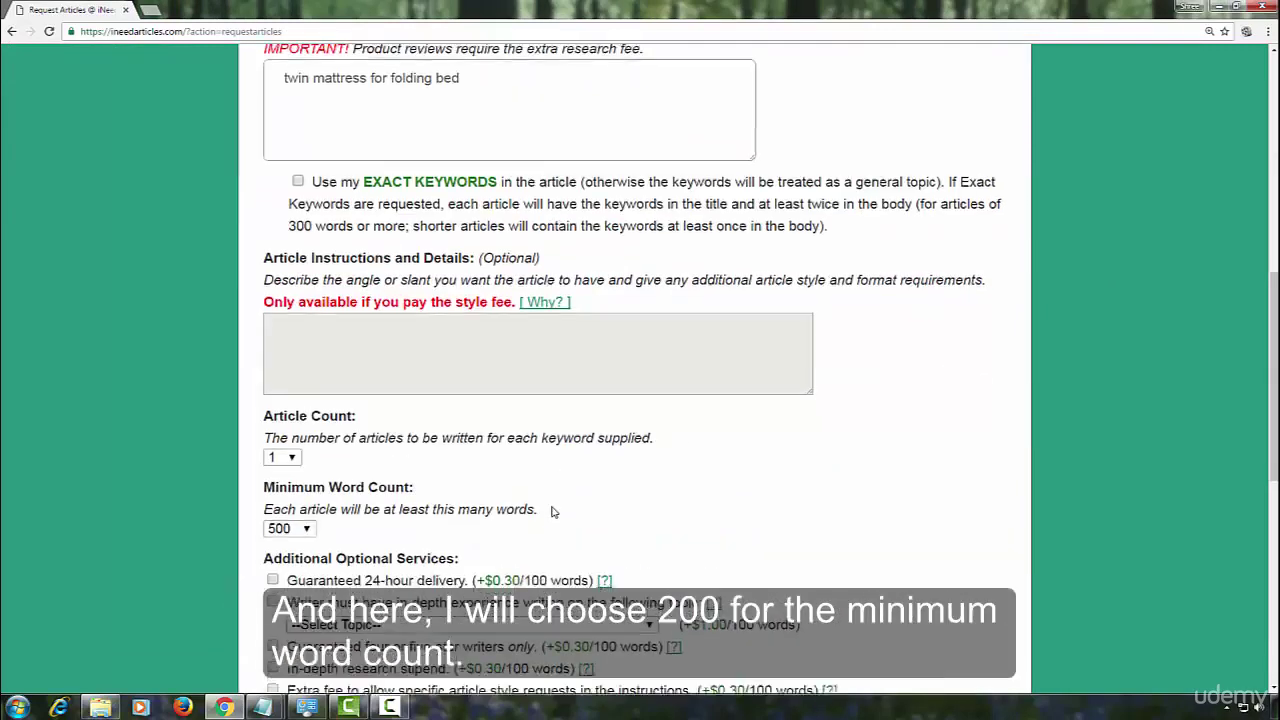
scroll(551, 509, "down", 1)
left_click(306, 404)
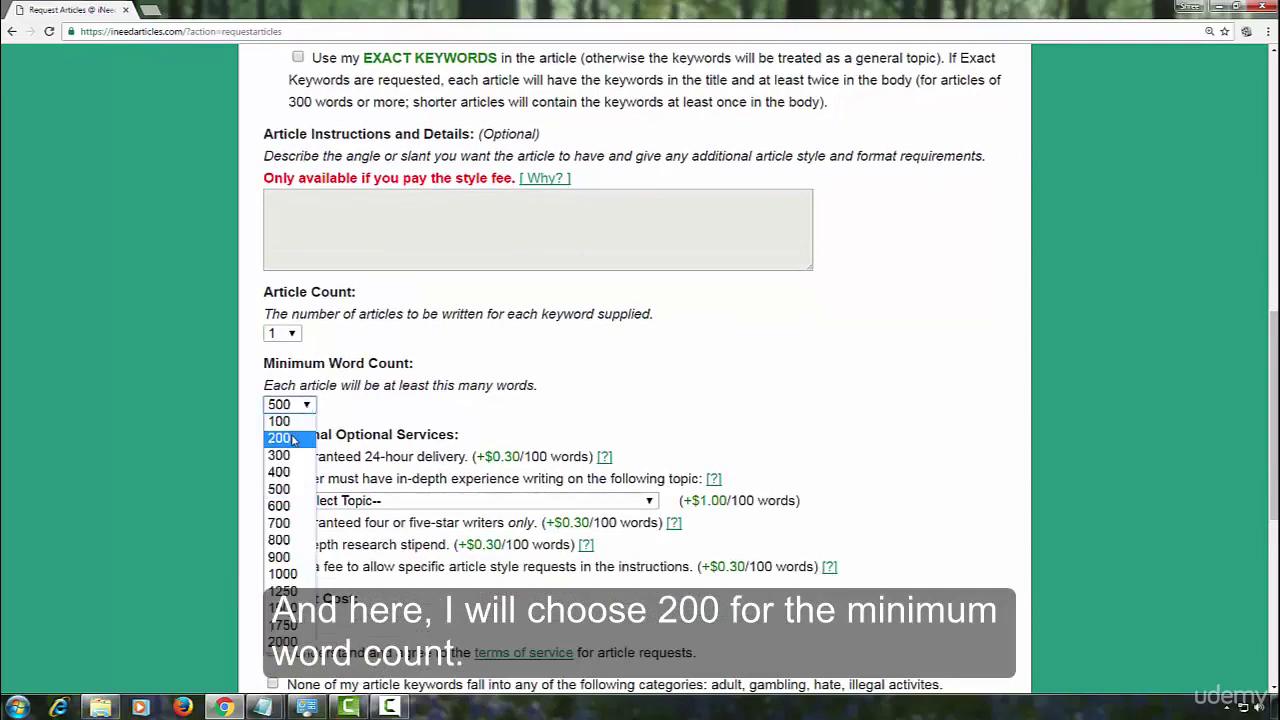
left_click(296, 440)
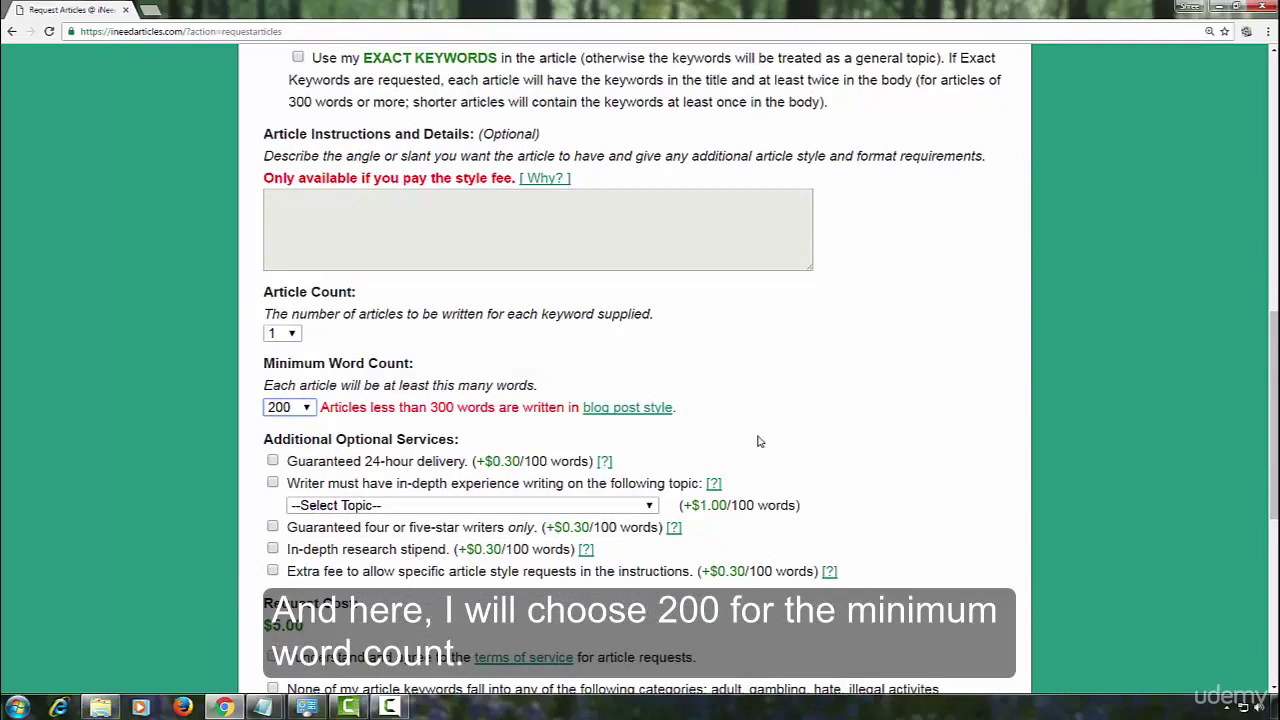
left_click(271, 528)
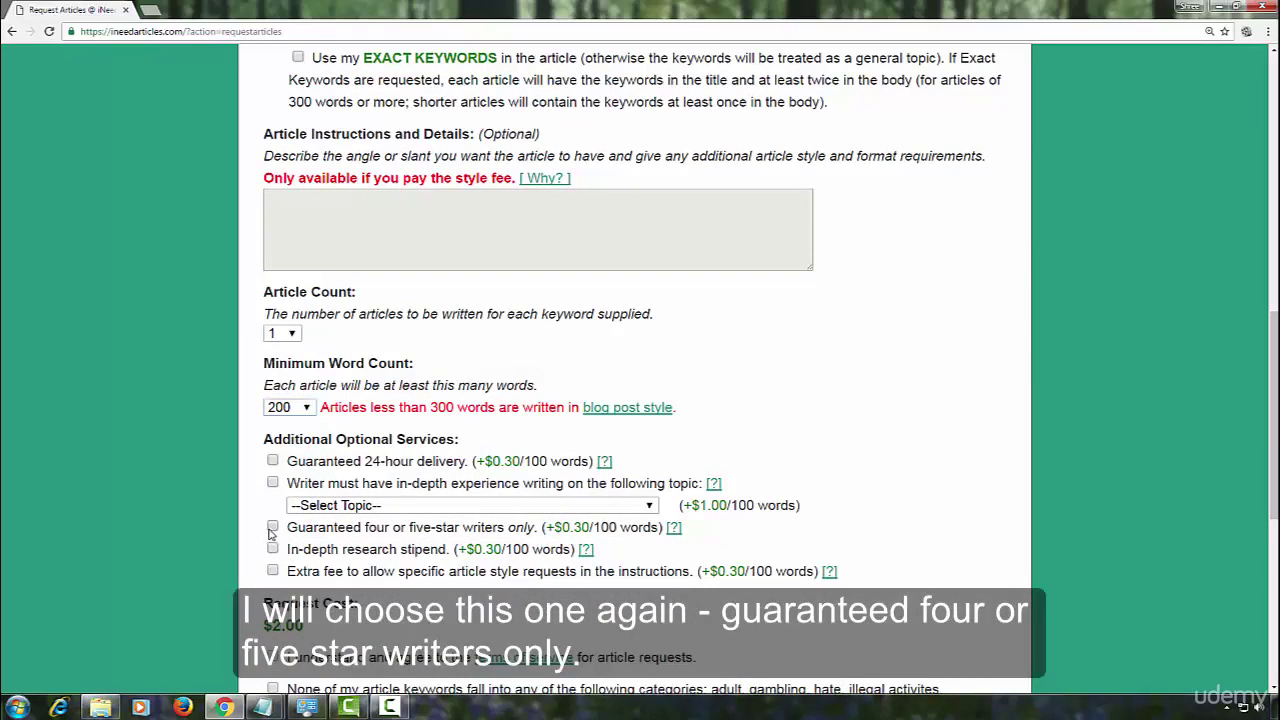
left_click(272, 528)
Step: Accept the terms of service and the prohibited-categories declaration, and submit the 200-word article request
scroll(885, 429, "down", 3)
left_click(272, 323)
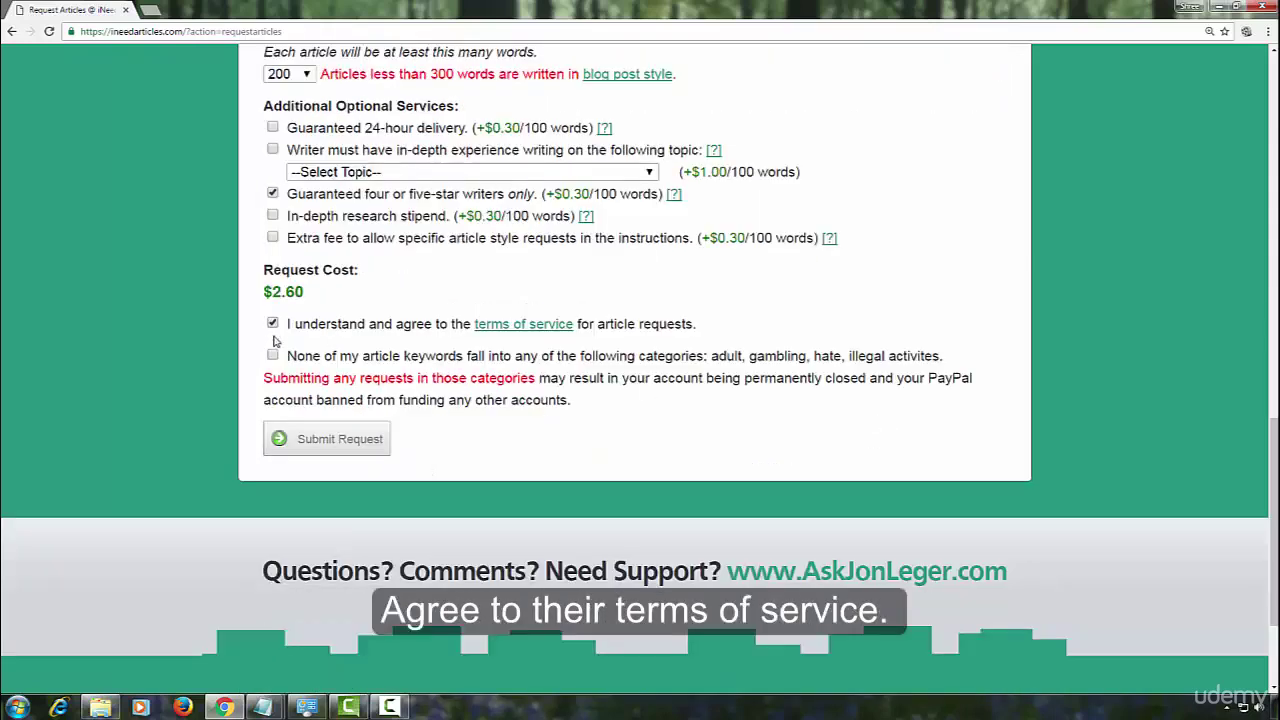
left_click(313, 440)
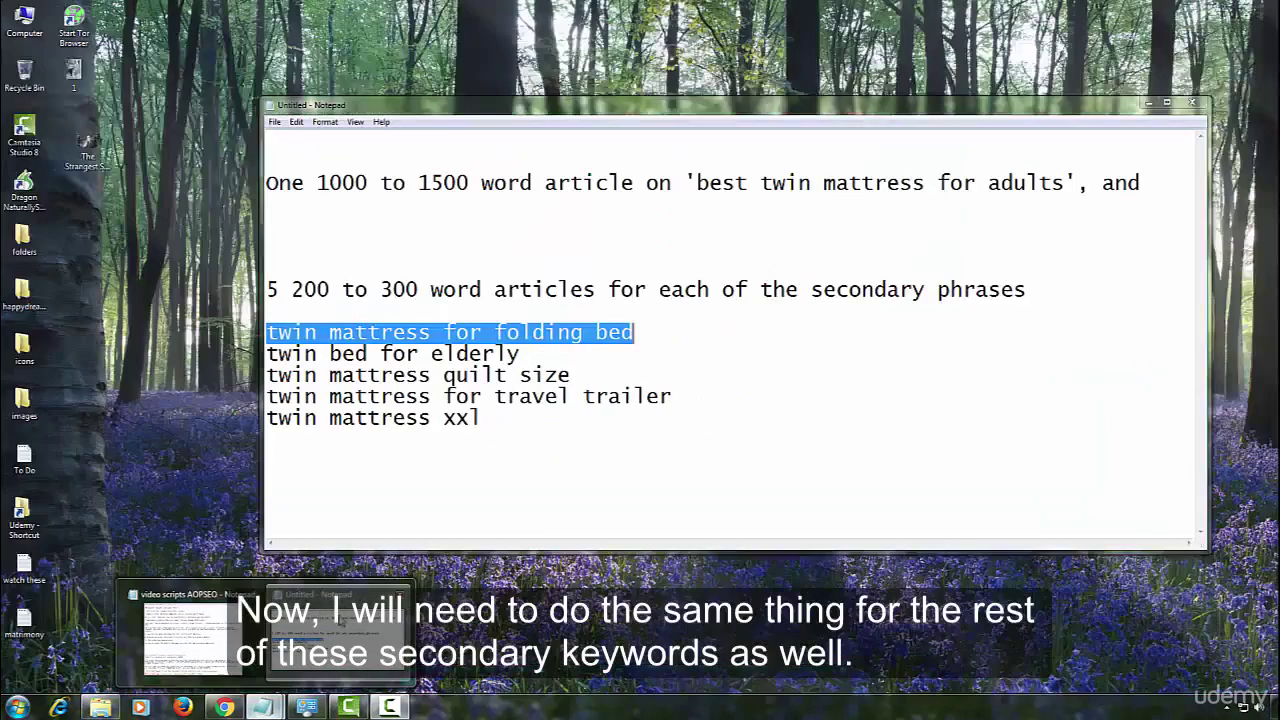
Step: Switch to the Notepad note and review the four remaining secondary phrases, from "twin bed for elderly" to "twin mattress xxl"
left_click(265, 640)
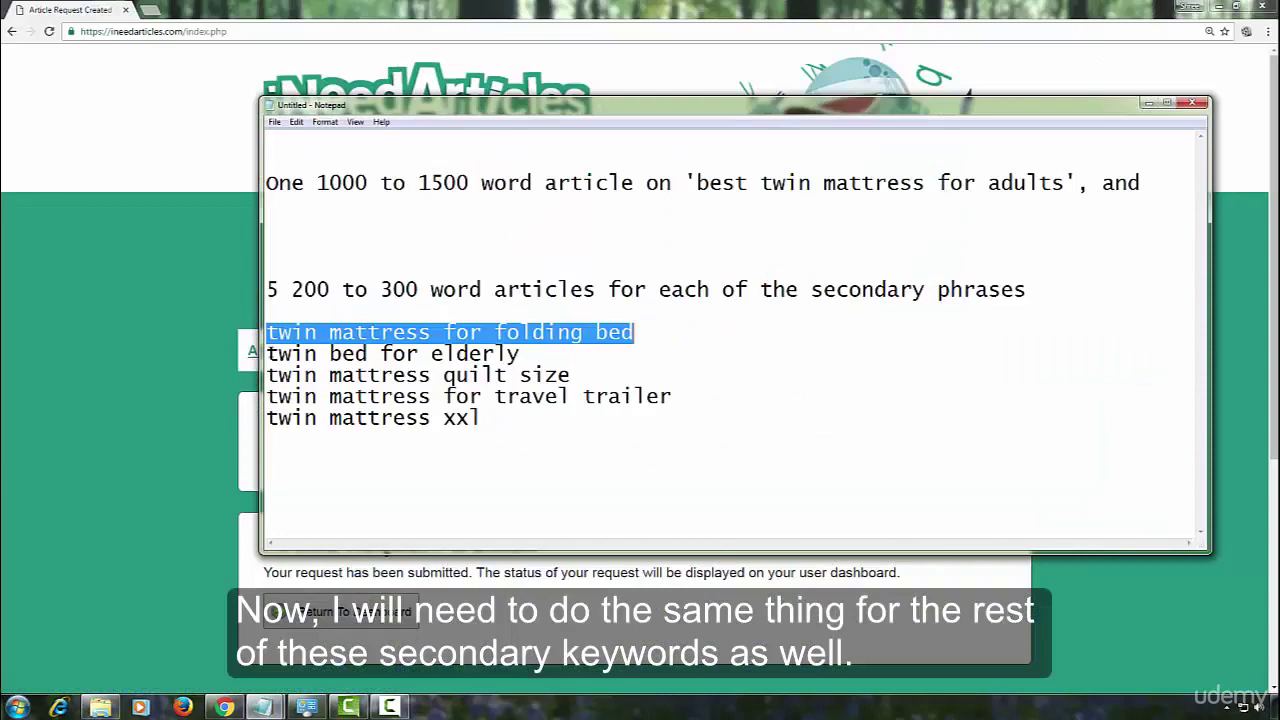
left_click_drag(268, 353, 590, 413)
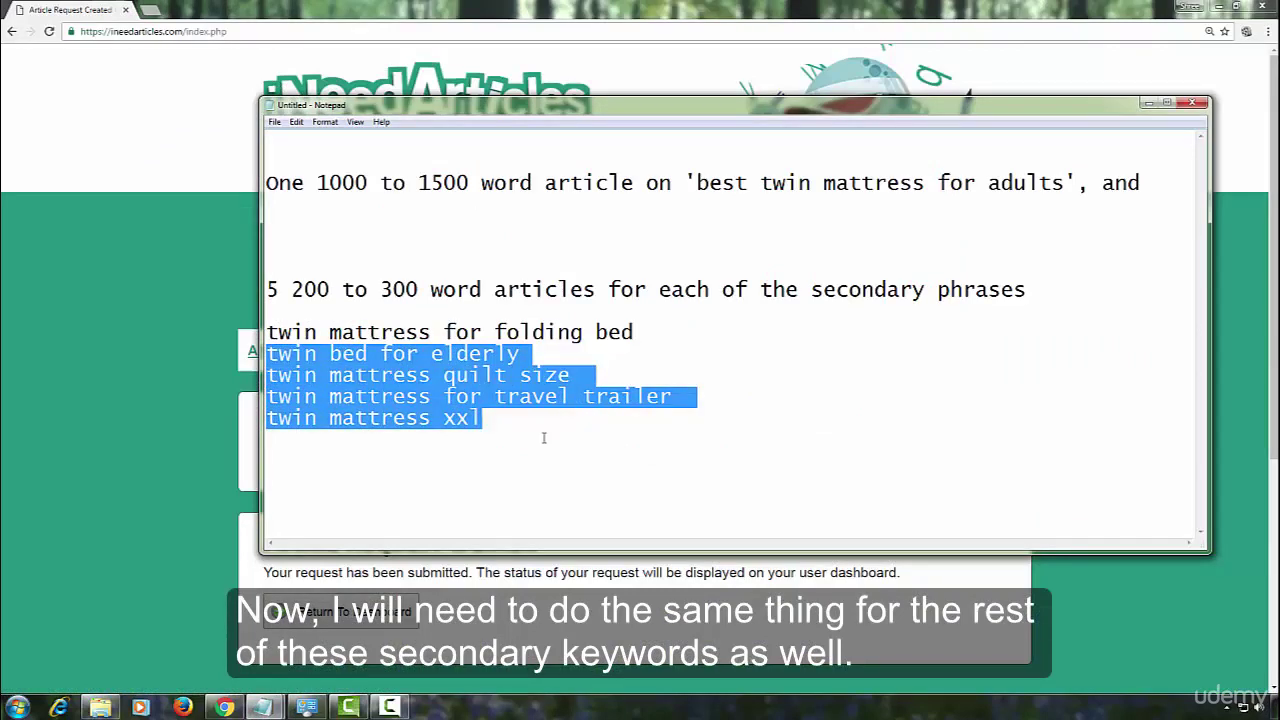
left_click(590, 424)
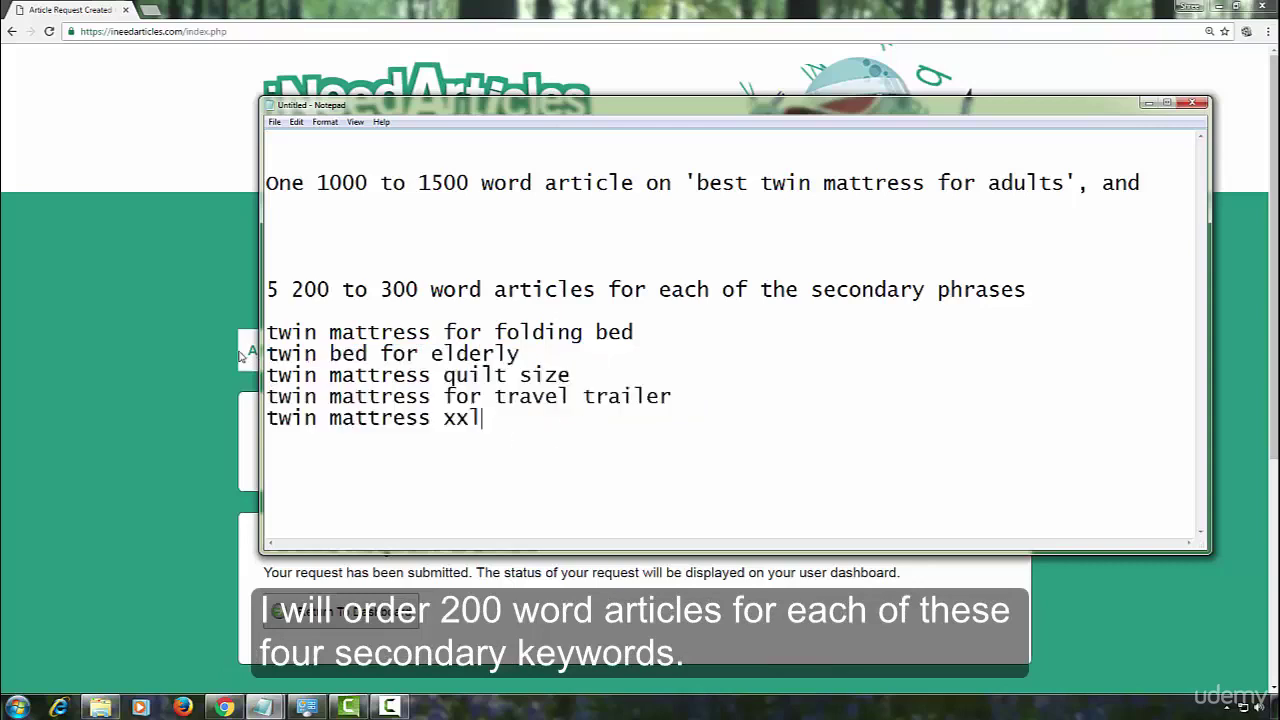
left_click_drag(268, 353, 592, 422)
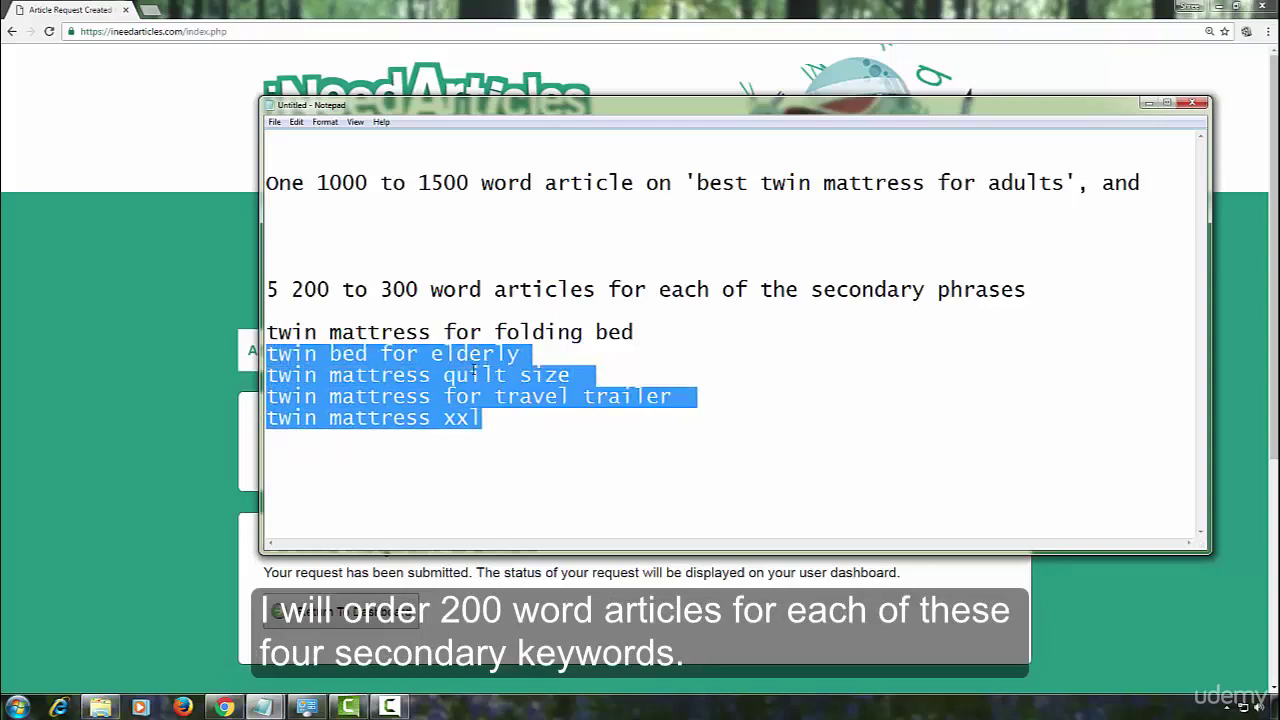
left_click(656, 426)
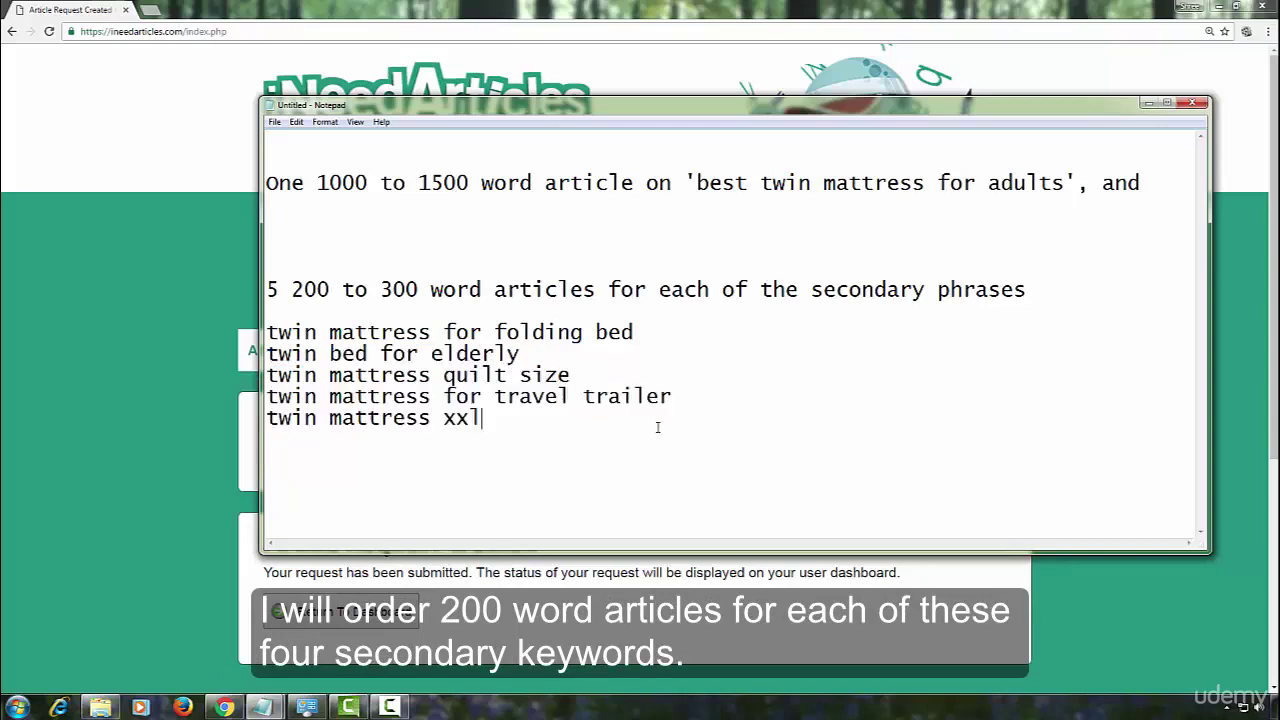